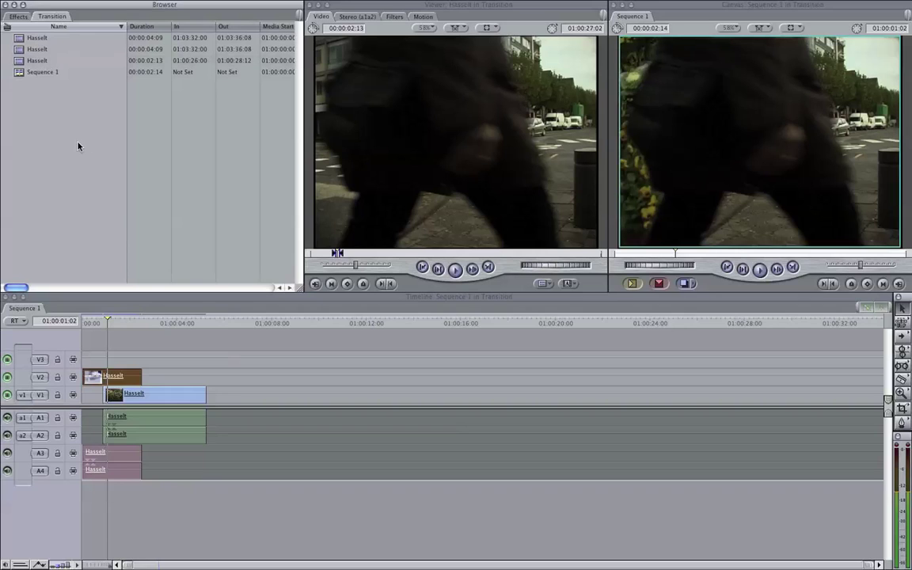
- Show the Effects bins and park the playhead at the sequence start, 01:00:00:00
click(18, 15)
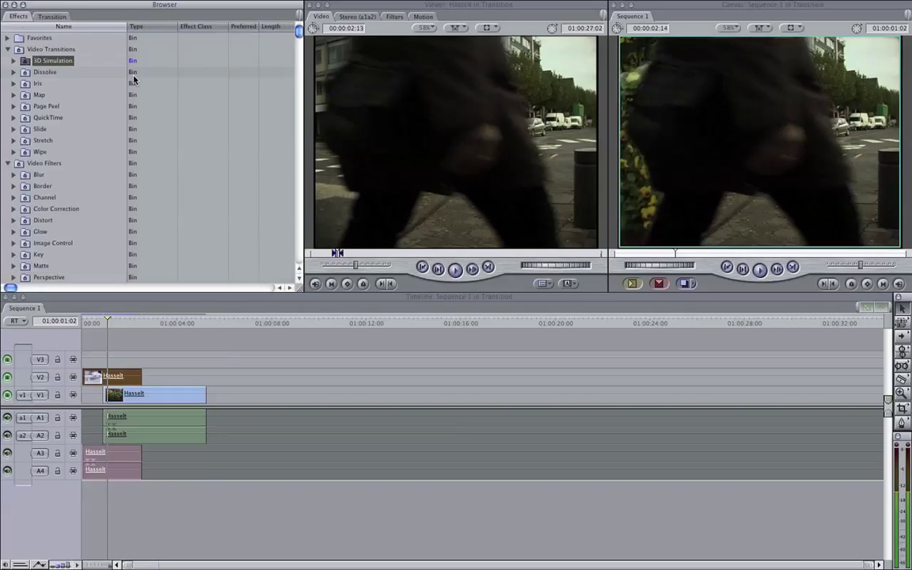
click(103, 325)
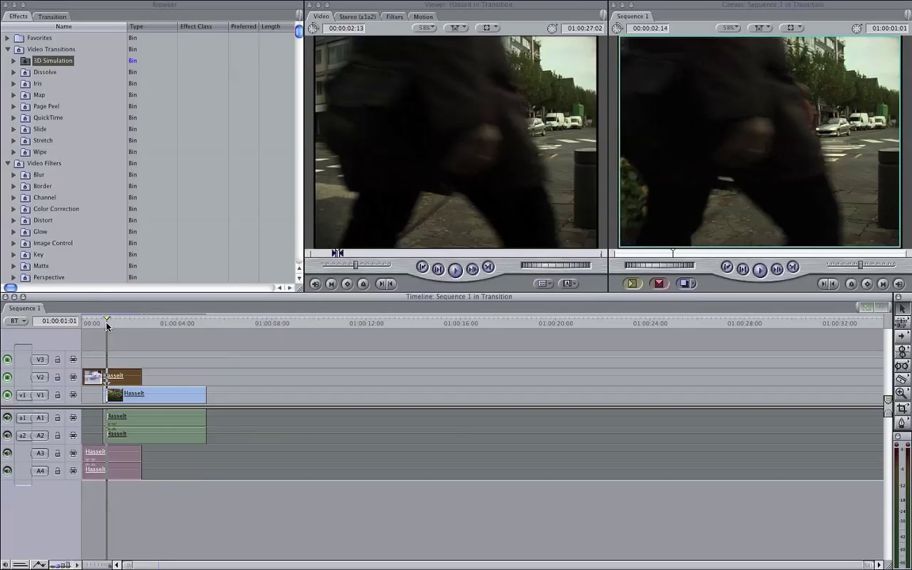
click(91, 326)
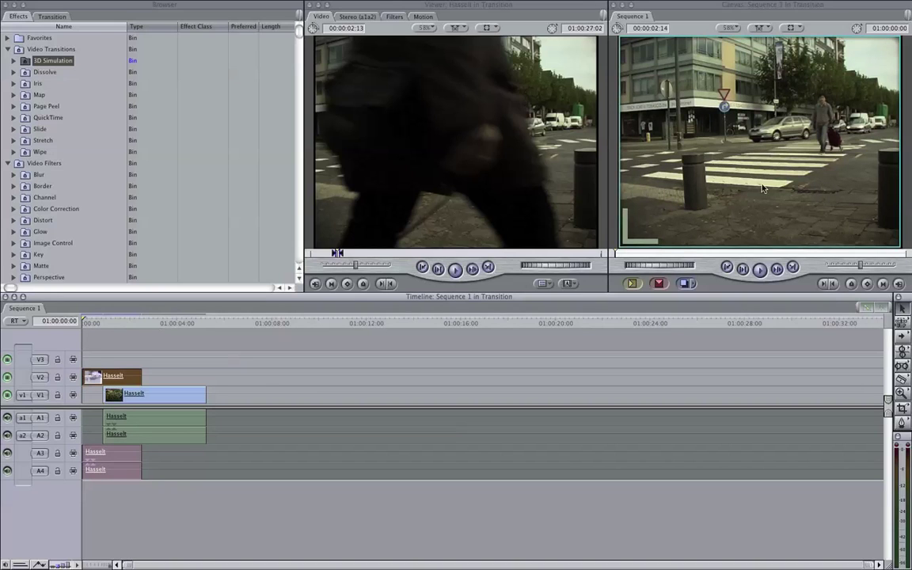
- Play and scrub the existing street-to-flowers transition between 01:00:00:20 and 01:00:01:08
key(space)
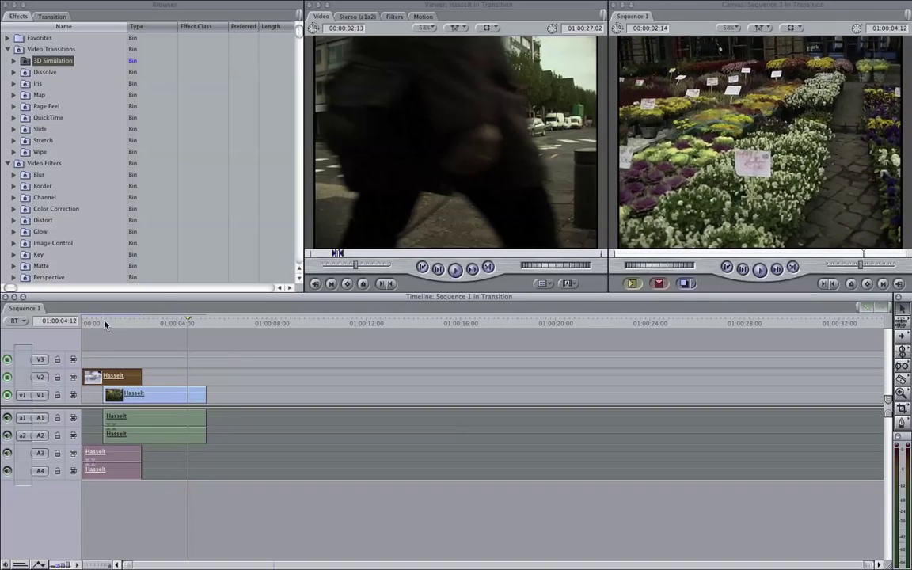
click(93, 323)
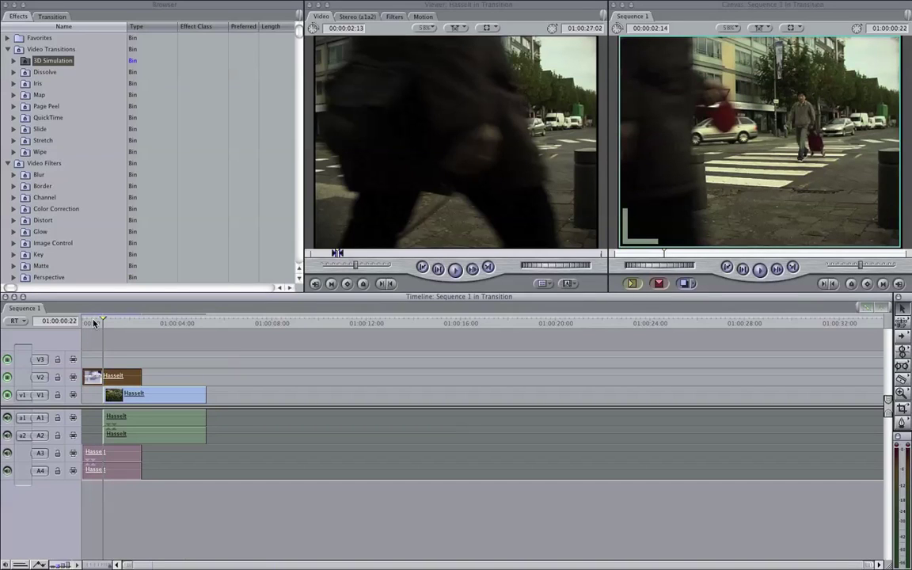
click(94, 323)
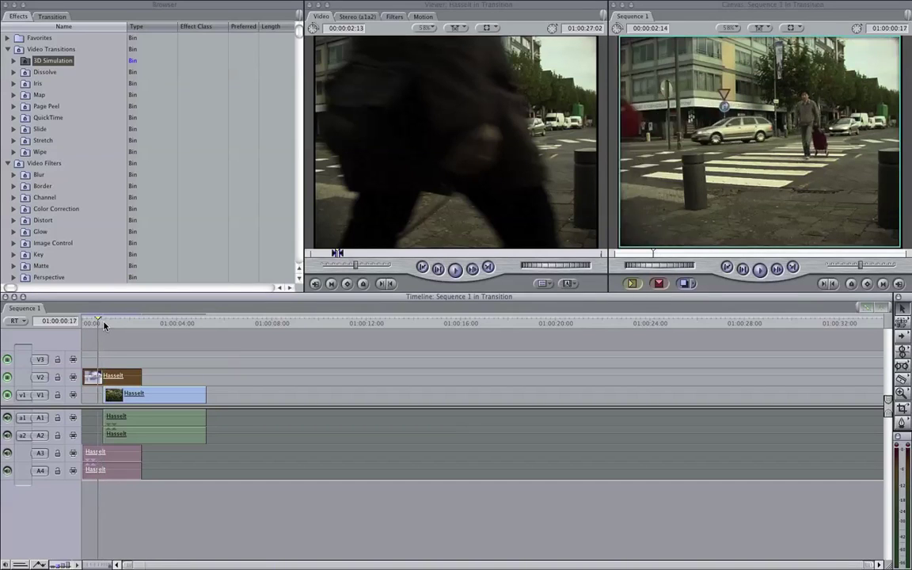
click(103, 323)
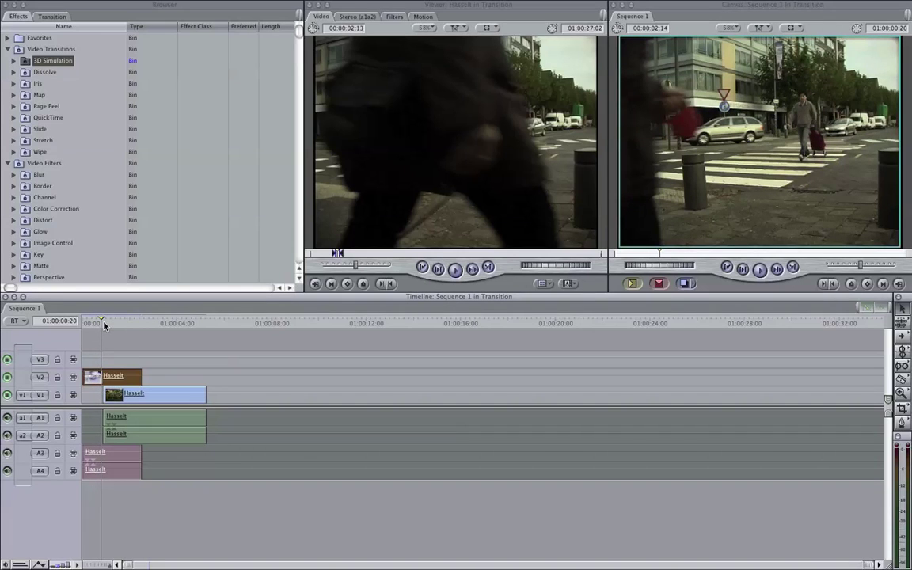
click(105, 324)
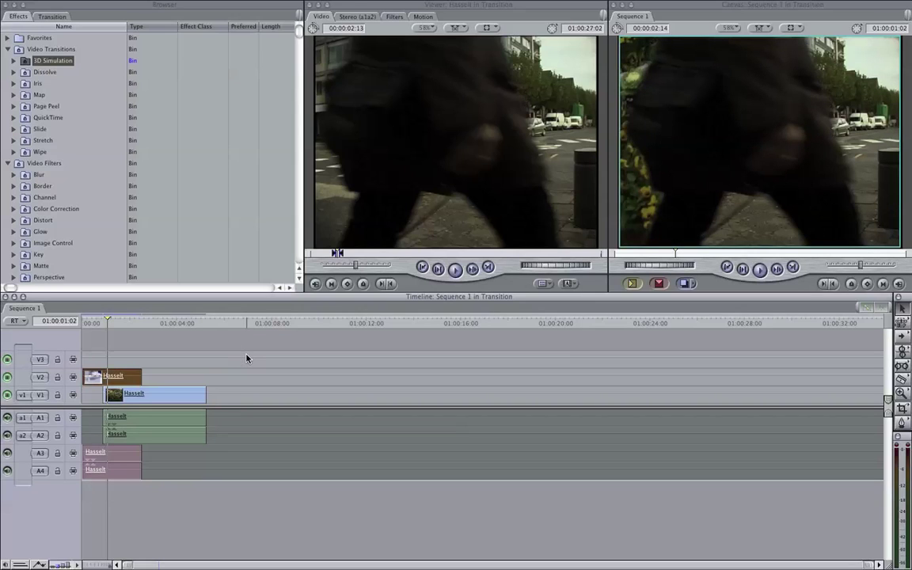
click(101, 323)
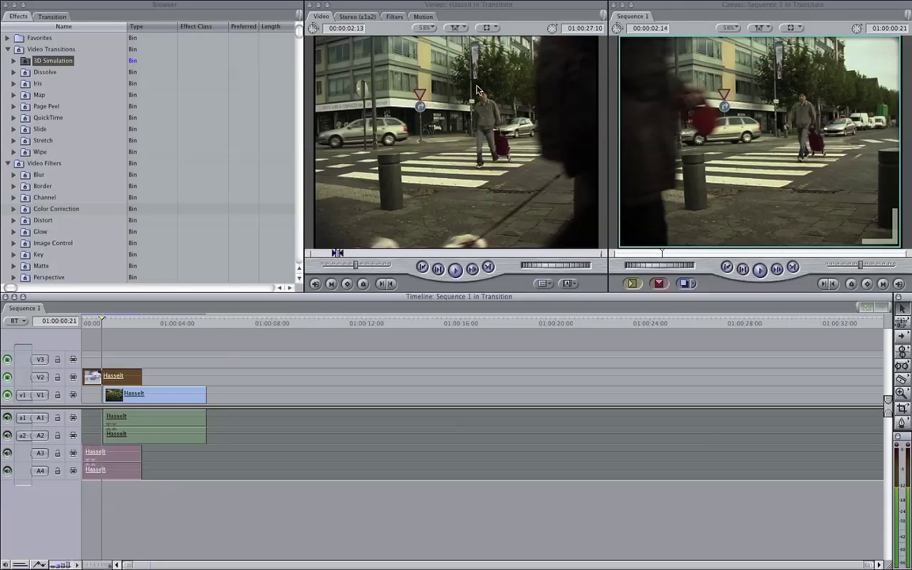
click(113, 325)
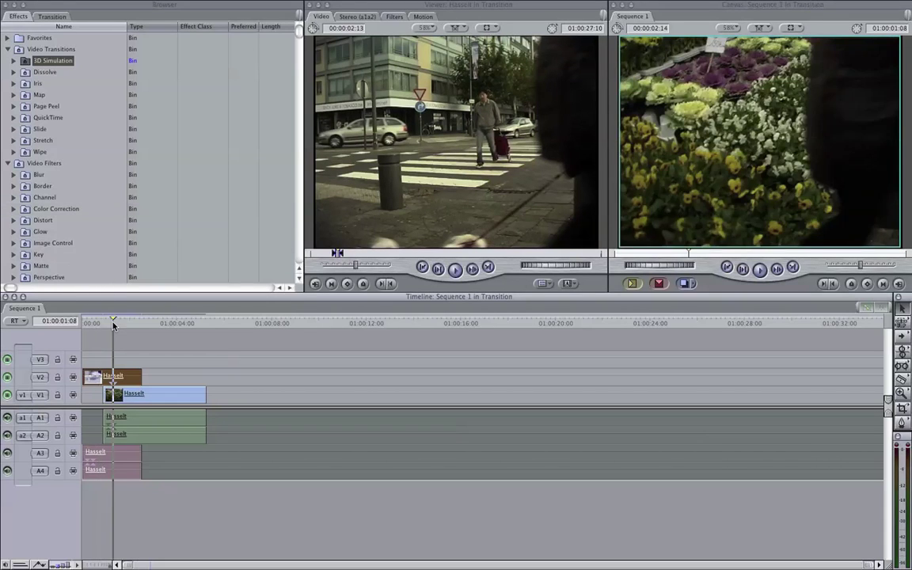
key(Left)
key(Left)
key(Left)
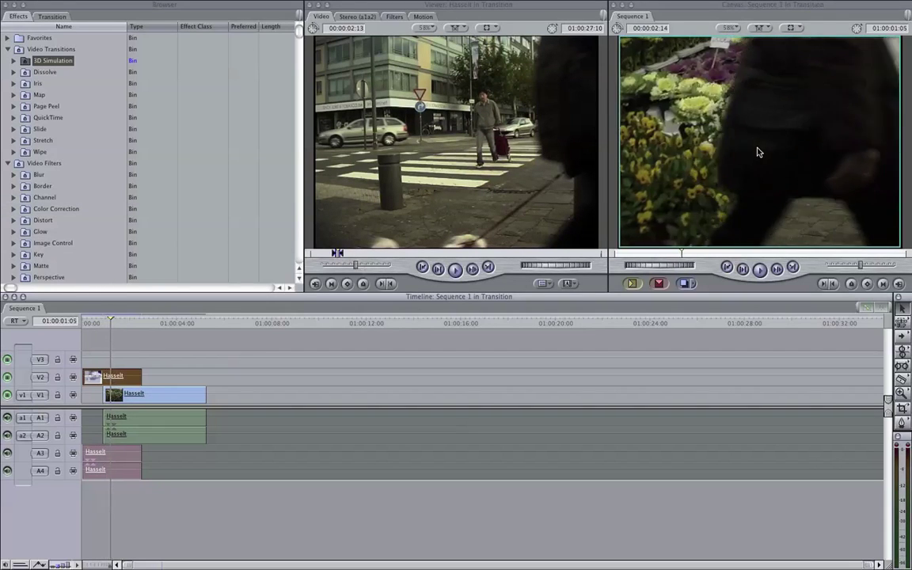
key(Right)
- Nudge the lower flower clip slightly earlier, then marquee-select every clip in Sequence 1
click(165, 391)
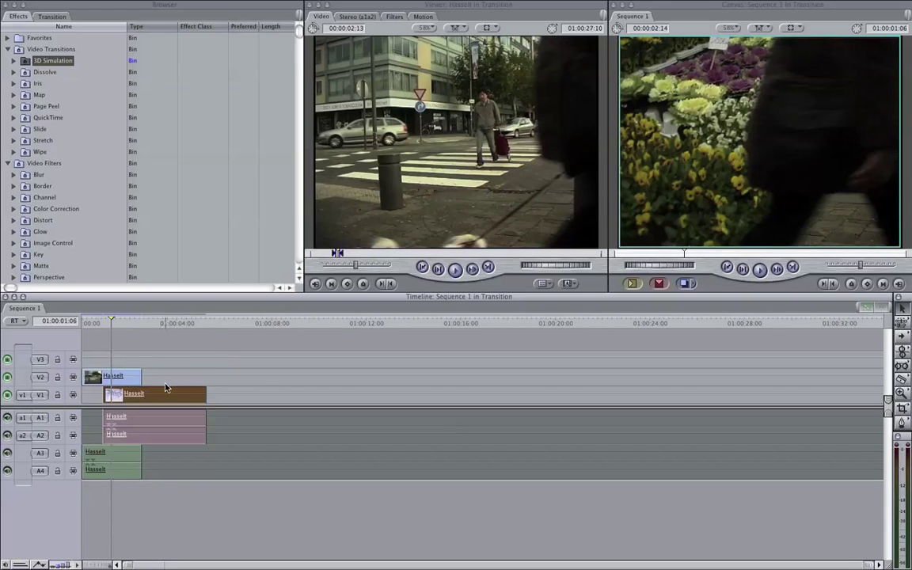
drag(138, 394, 129, 395)
key(Right)
key(Right)
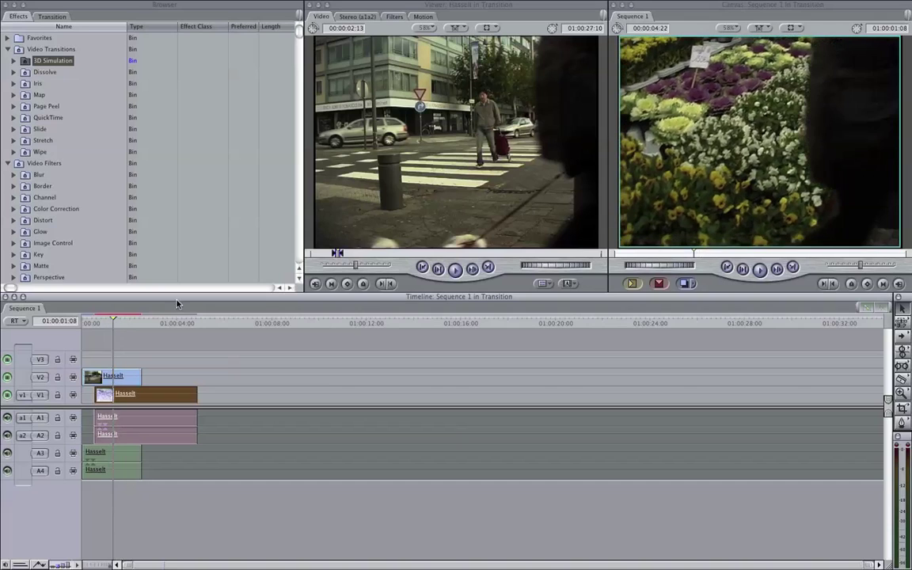
click(260, 354)
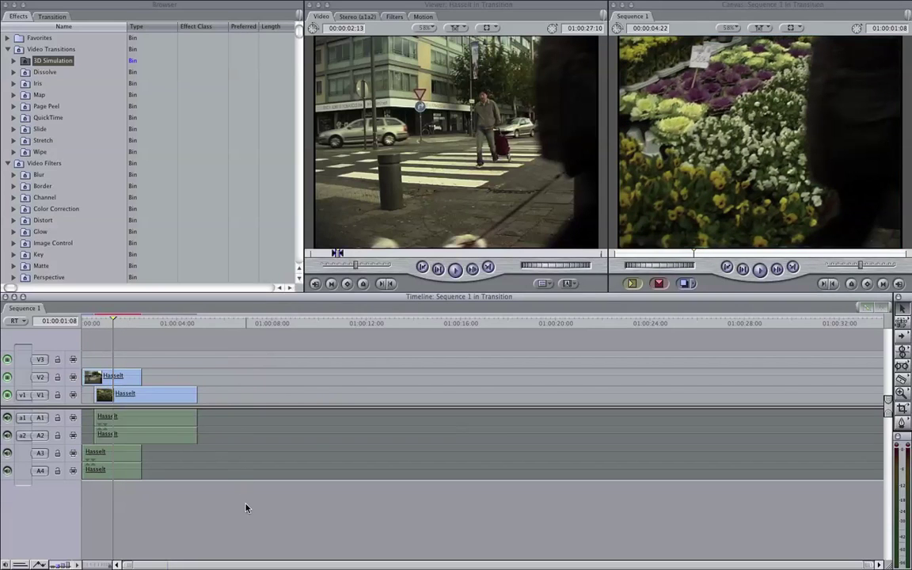
drag(245, 503, 108, 348)
- Delete the selected clips, preview the Hasselt clips, and place the street clip on V2
key(Delete)
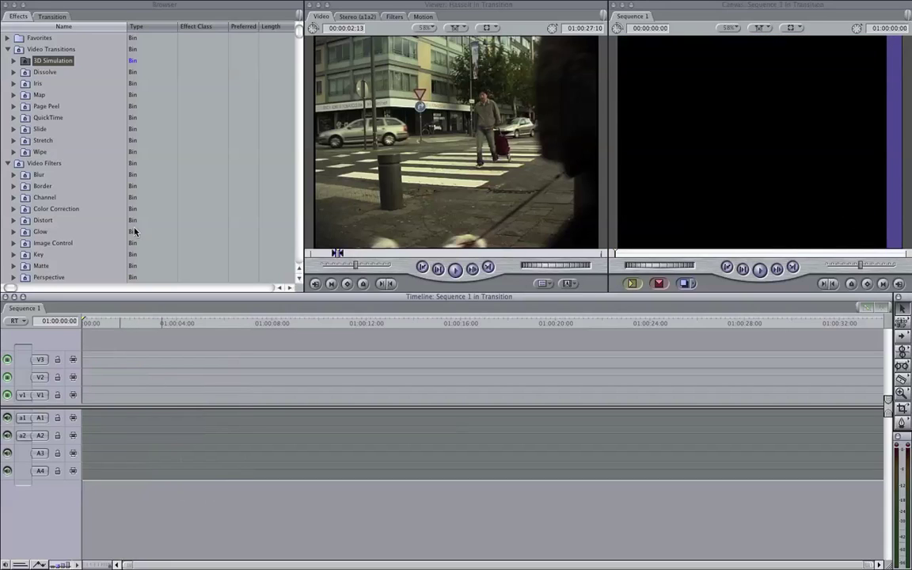
click(49, 16)
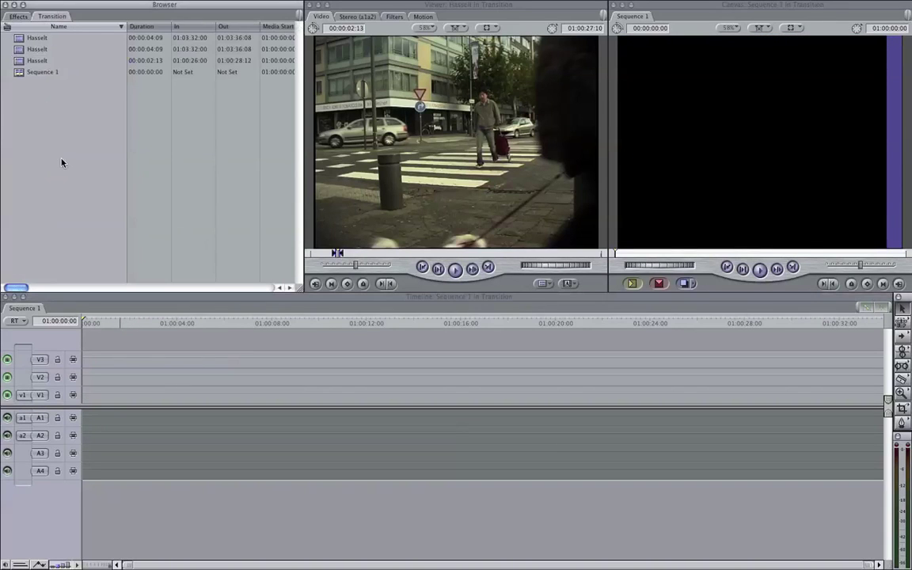
click(20, 61)
double_click(24, 49)
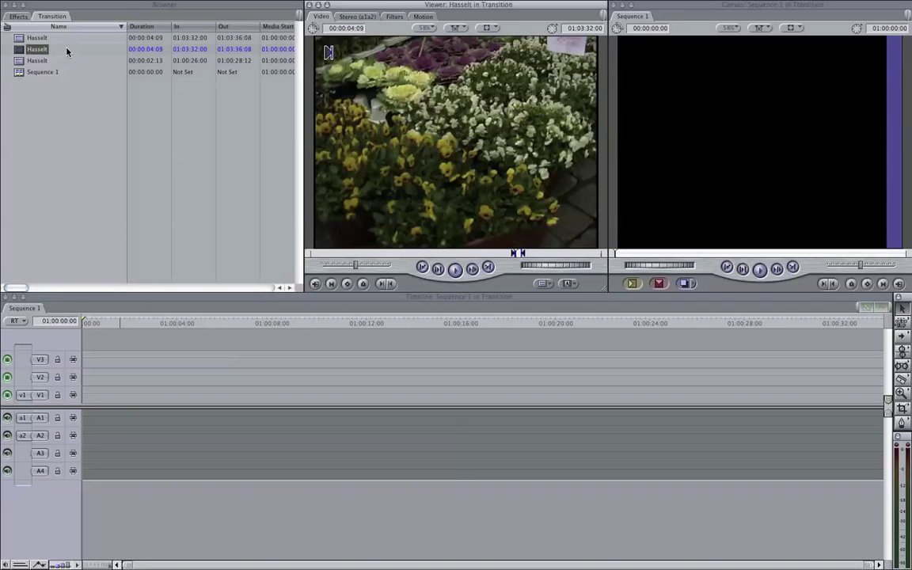
double_click(20, 60)
key(space)
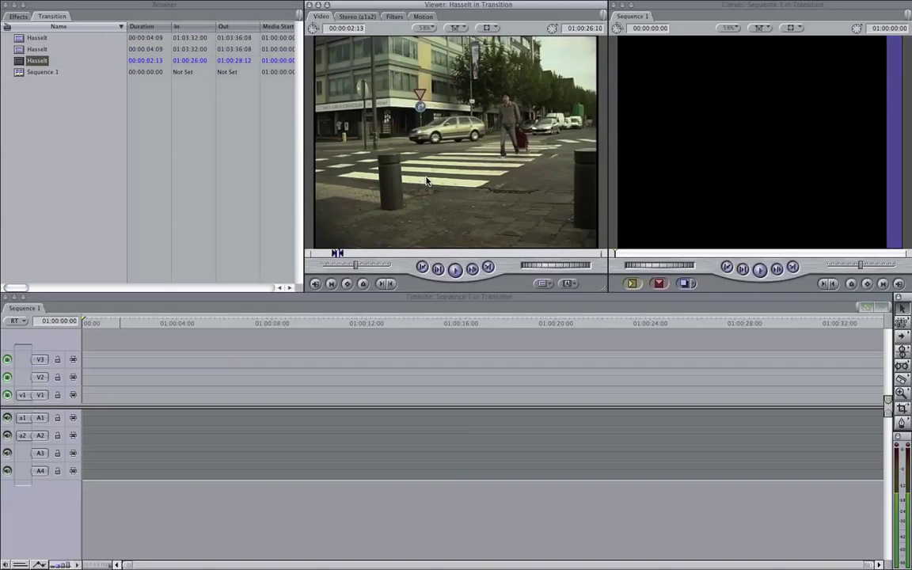
drag(468, 95, 89, 375)
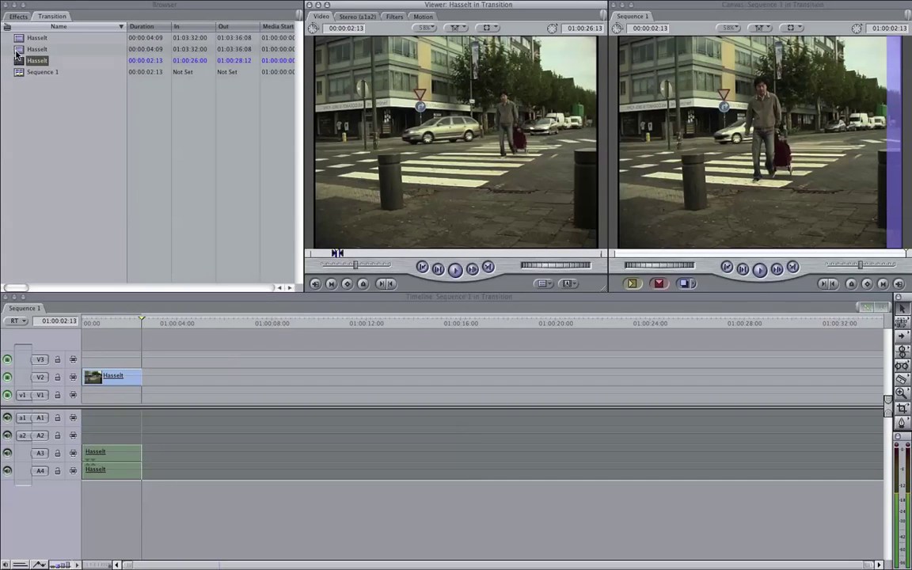
- Place the flower clip on track V1, undoing a misplaced first insert
click(32, 49)
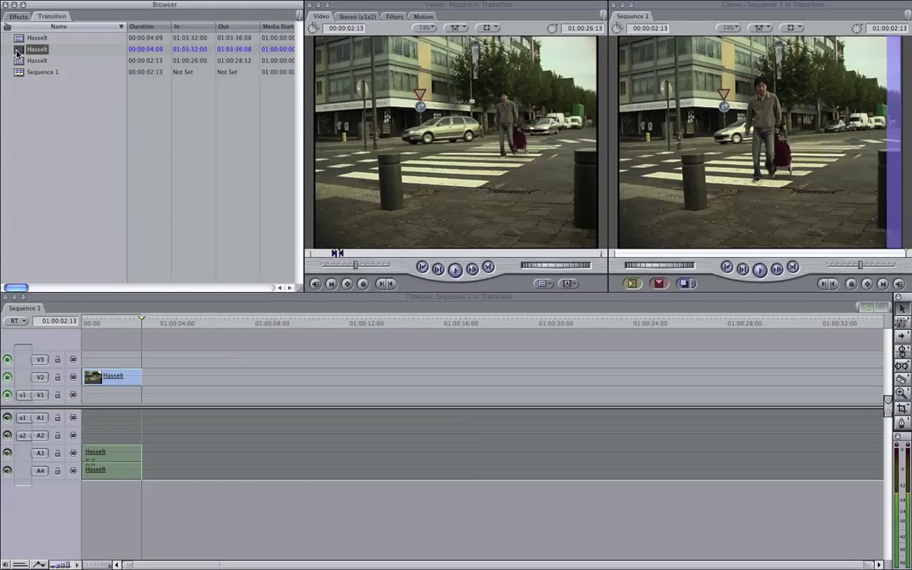
double_click(17, 52)
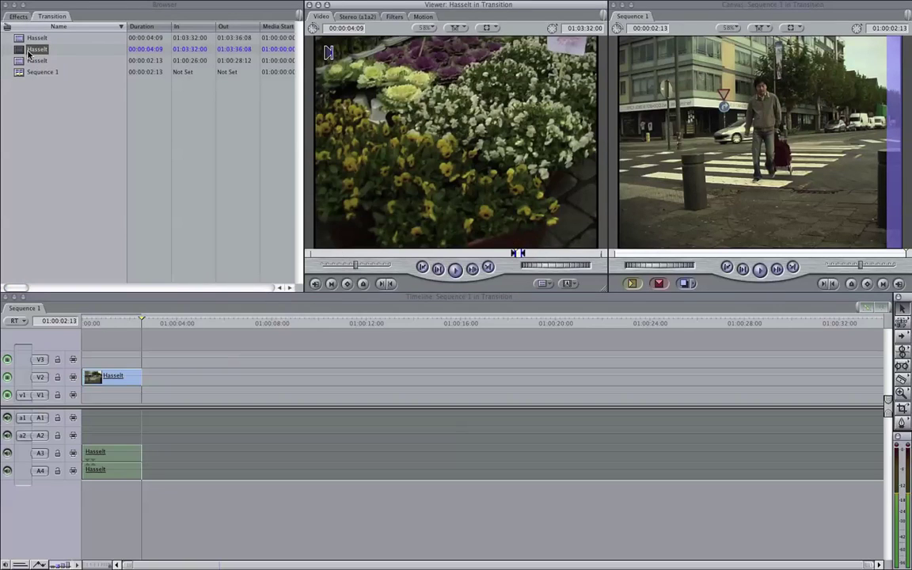
drag(435, 97, 126, 391)
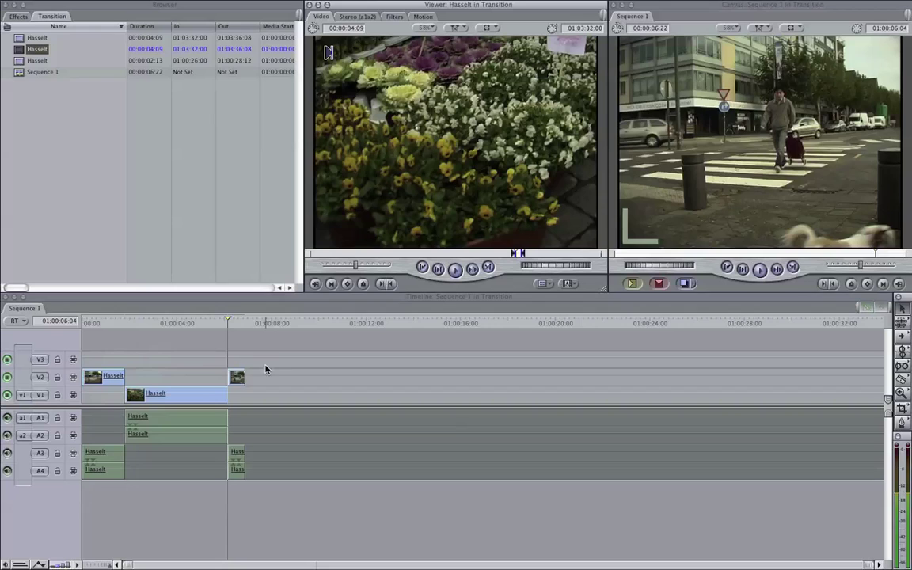
key(ctrl+z)
drag(443, 142, 125, 395)
- Find 01:00:00:22 where the person enters and slide the flower clip to start there
click(100, 323)
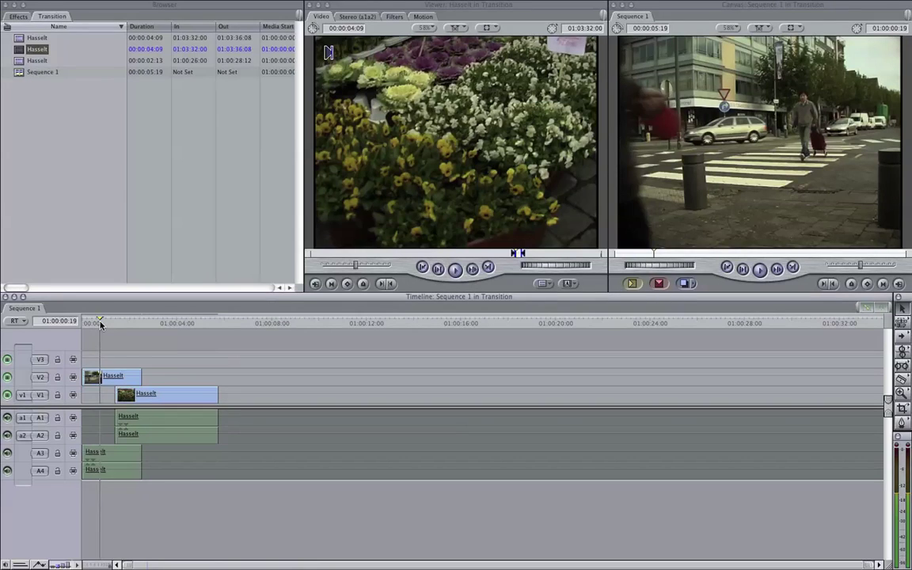
key(space)
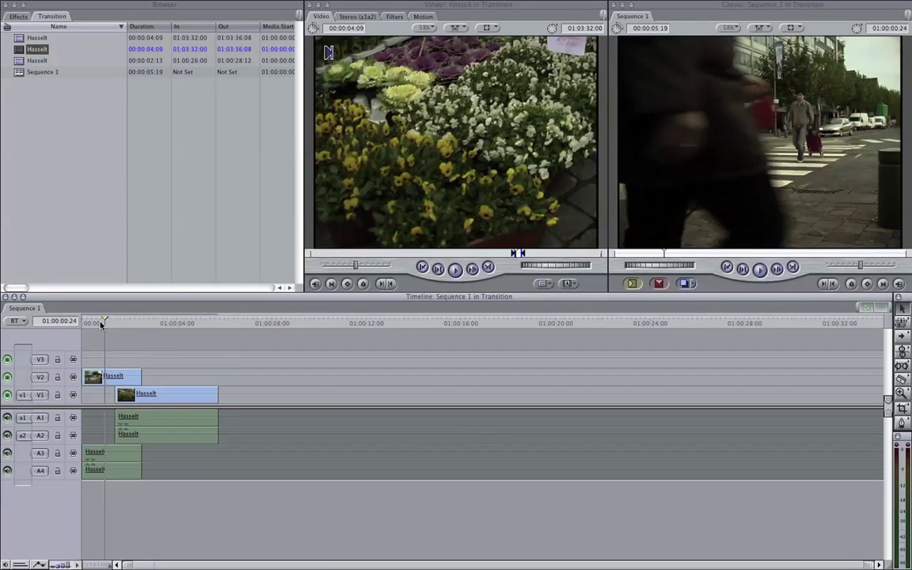
click(101, 324)
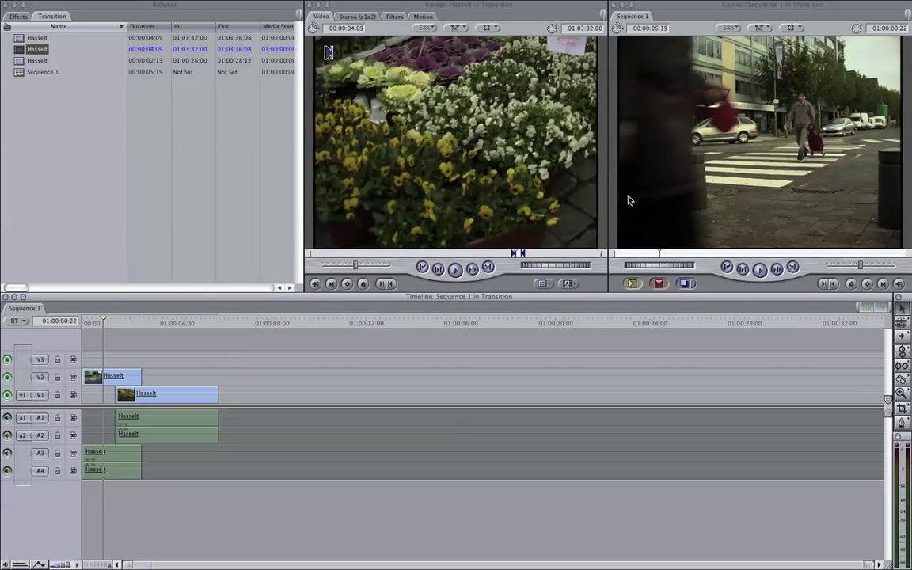
key(Right)
key(Right)
key(Right)
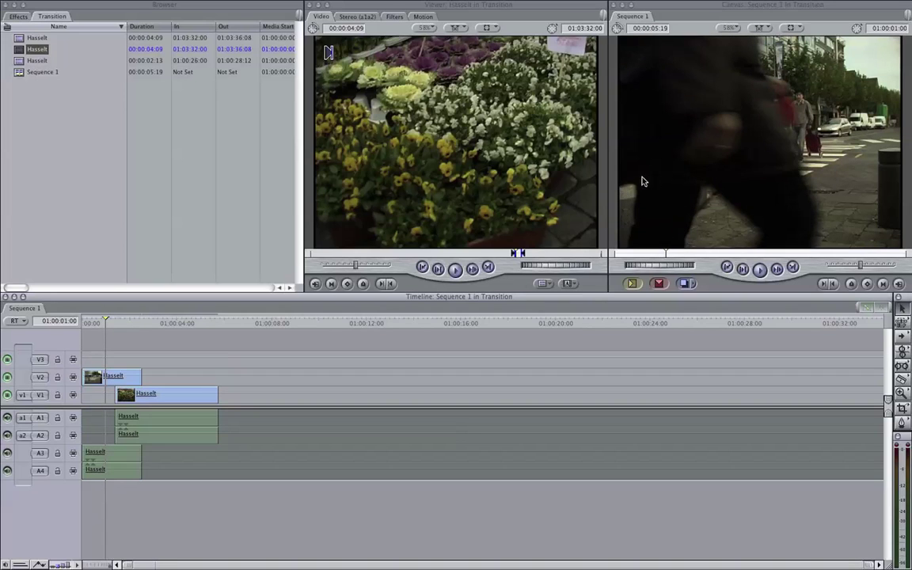
key(Left)
key(Left)
key(Left)
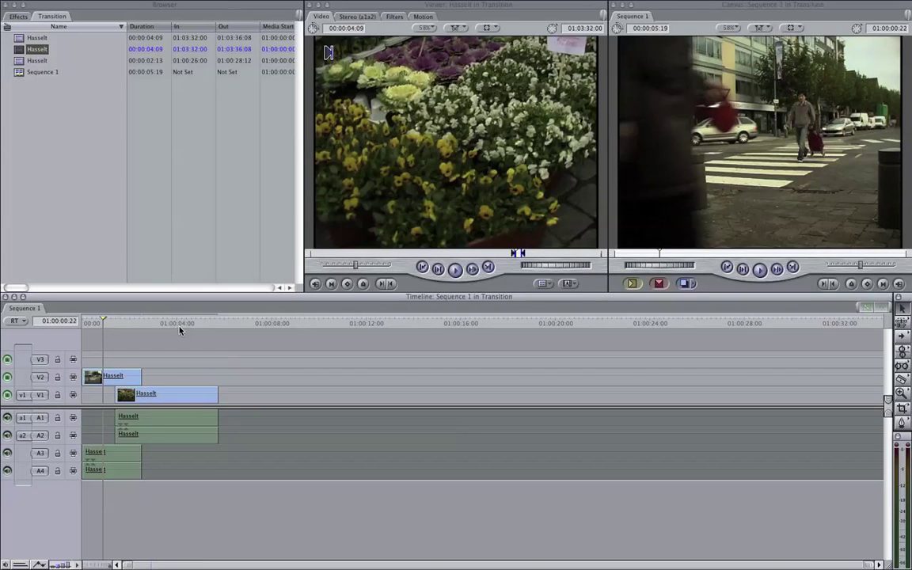
click(150, 395)
drag(150, 396, 136, 394)
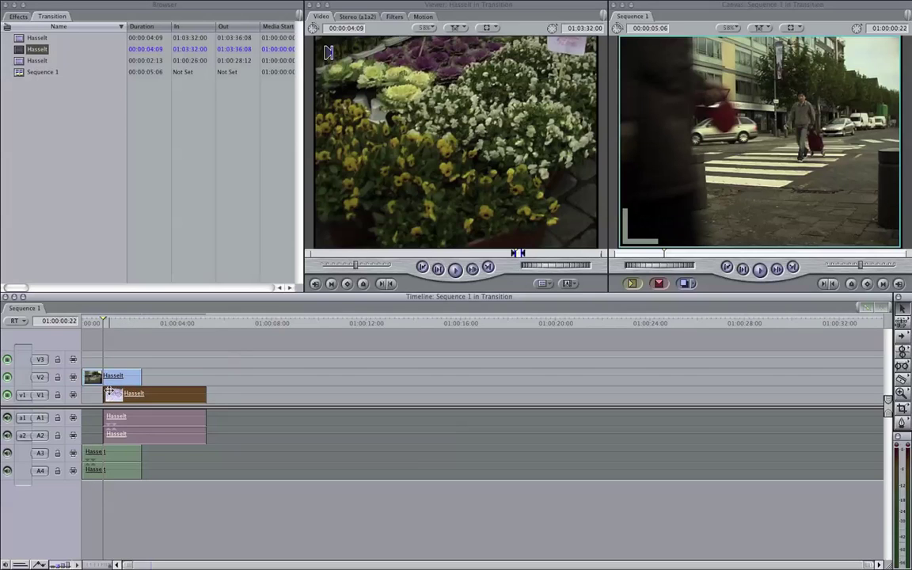
- Drag Eight-Point Garbage Matte from Video Filters > Matte onto the street clip on V2
click(91, 377)
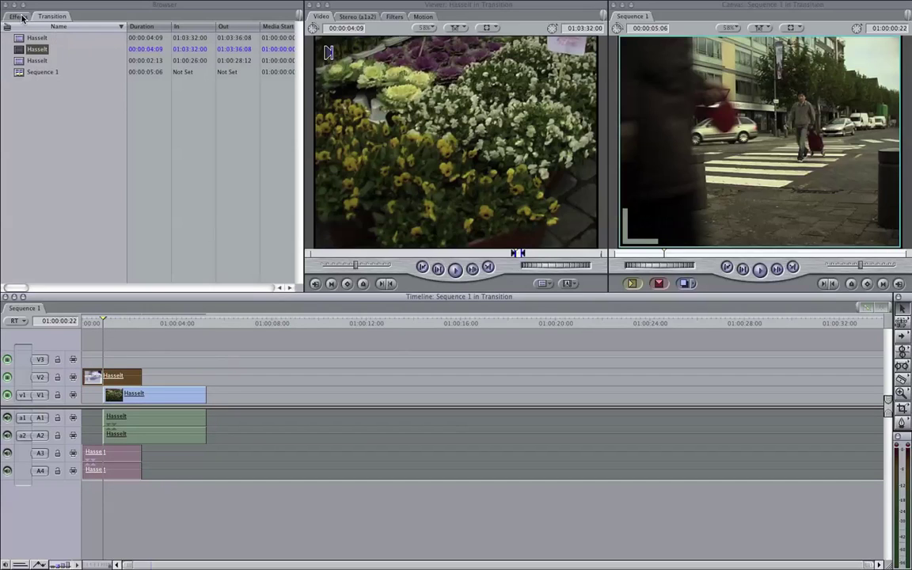
click(19, 16)
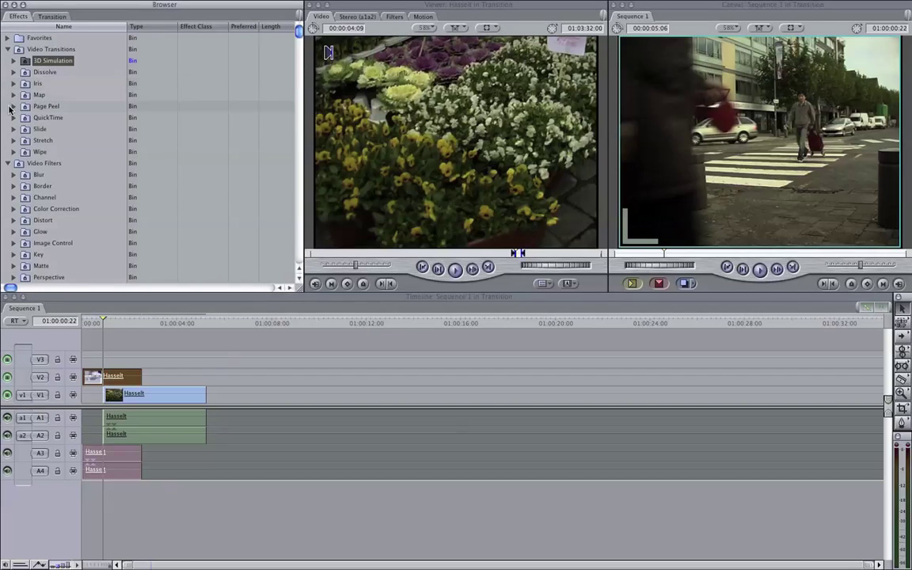
click(8, 50)
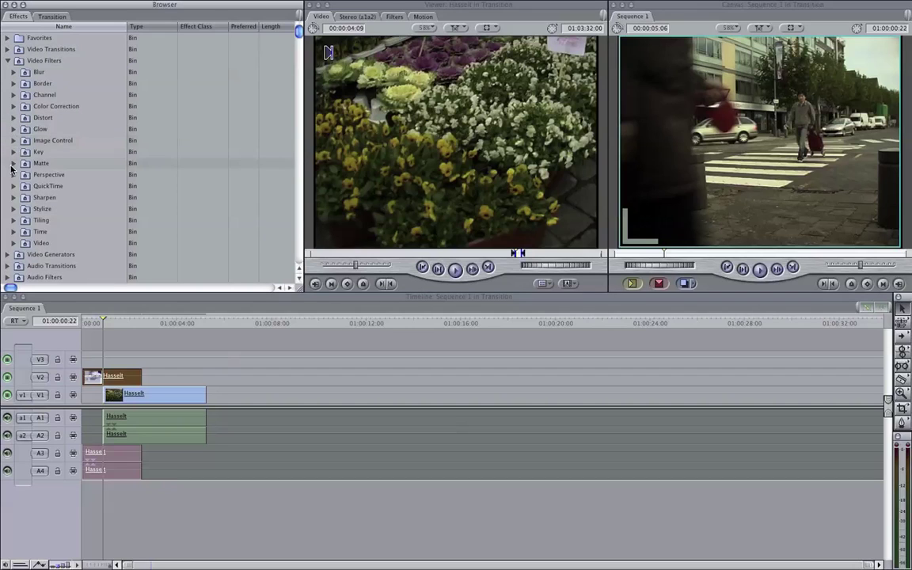
click(13, 163)
scroll(16, 167, down, 3)
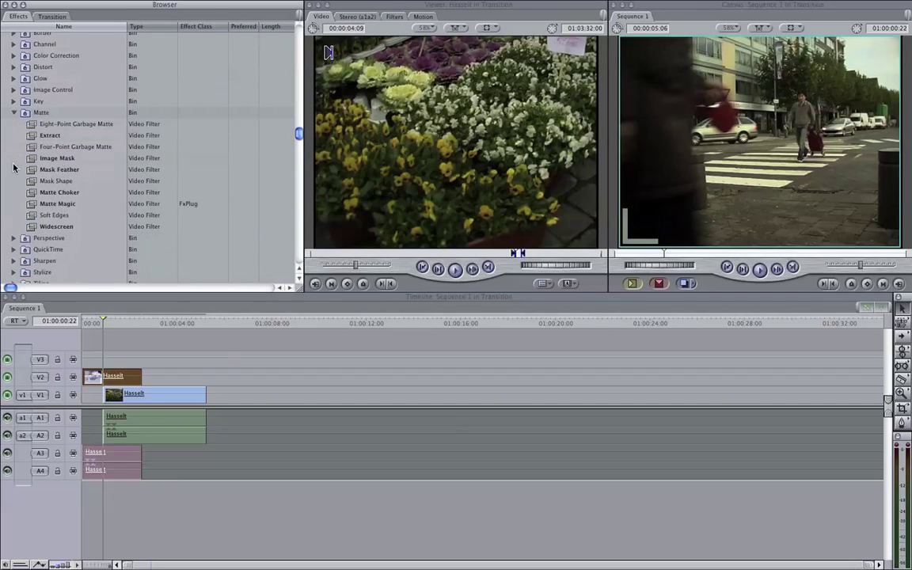
click(94, 125)
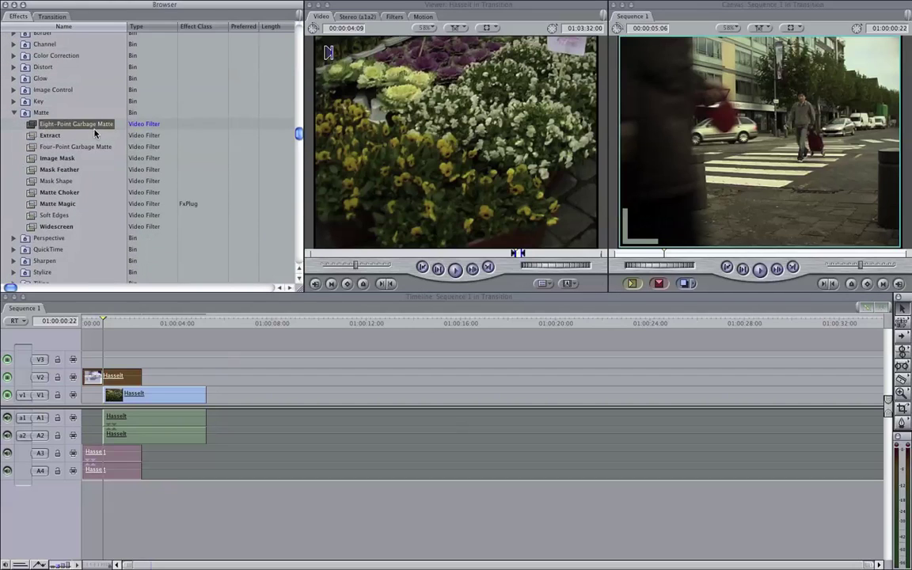
click(107, 147)
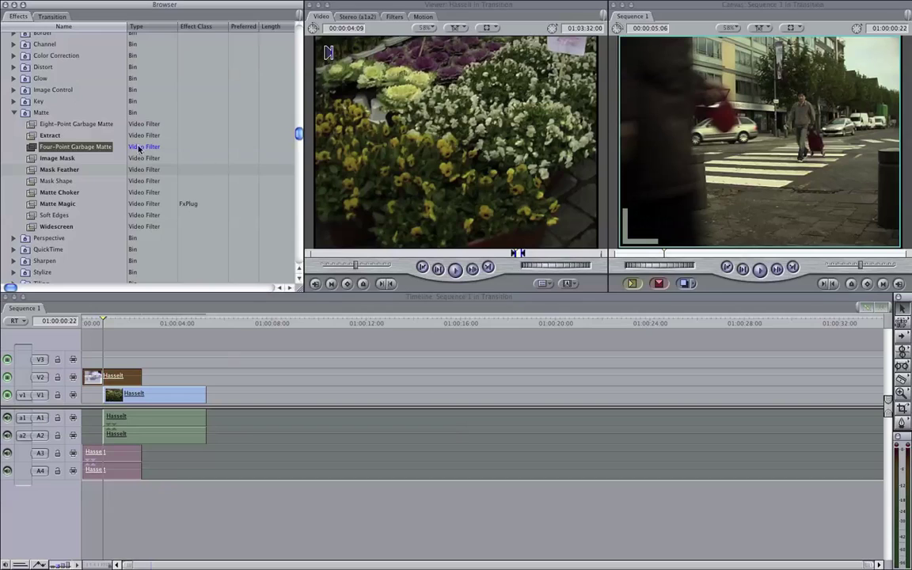
click(39, 127)
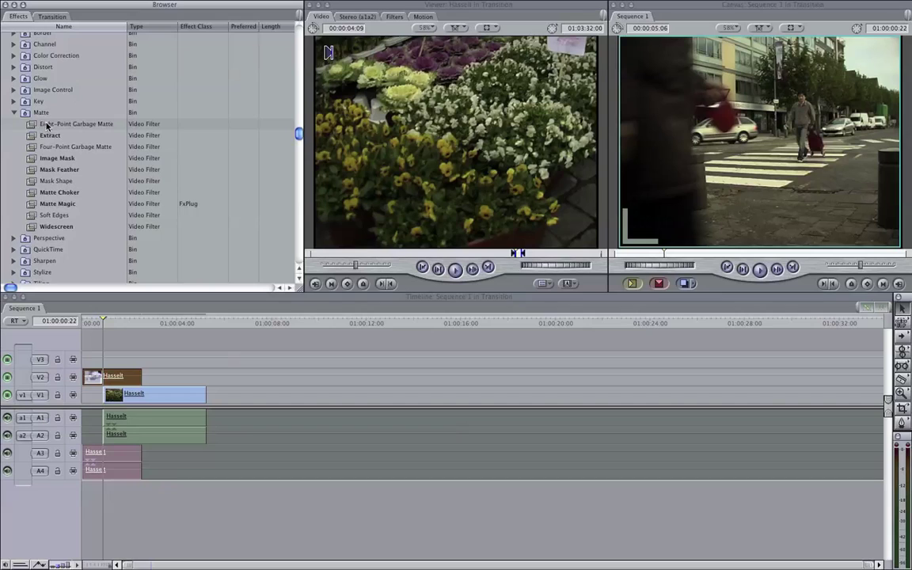
click(63, 123)
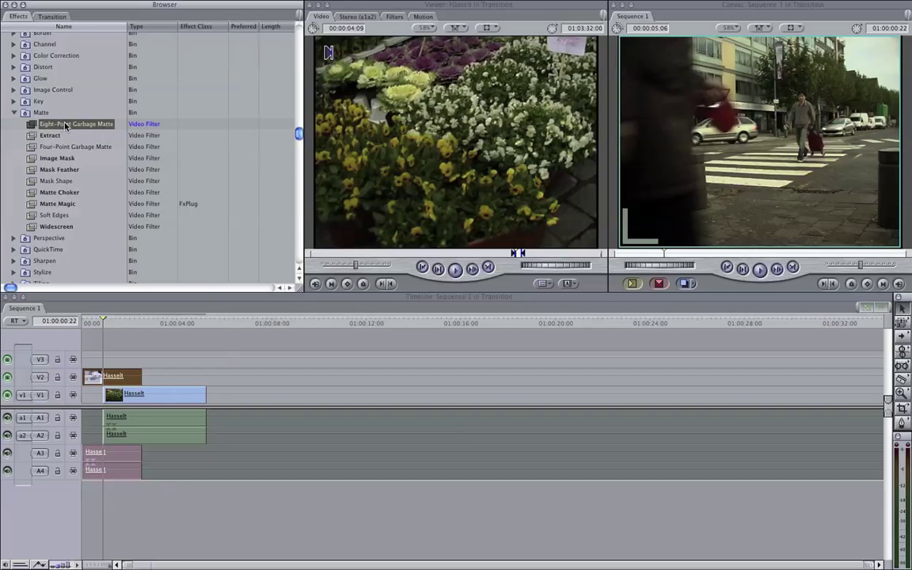
drag(66, 126, 97, 380)
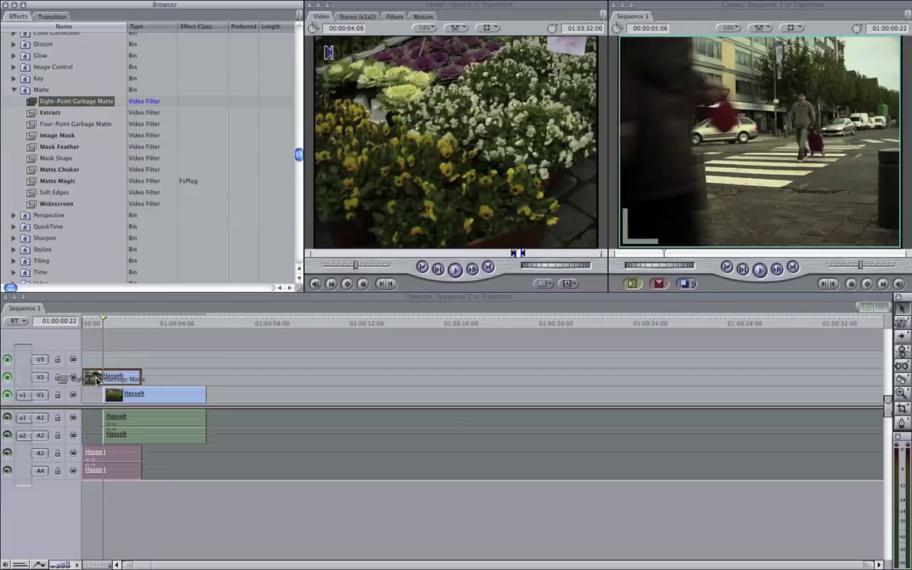
drag(96, 381, 97, 380)
- Load the V2 street clip into the Viewer to show its eight matte points
double_click(97, 380)
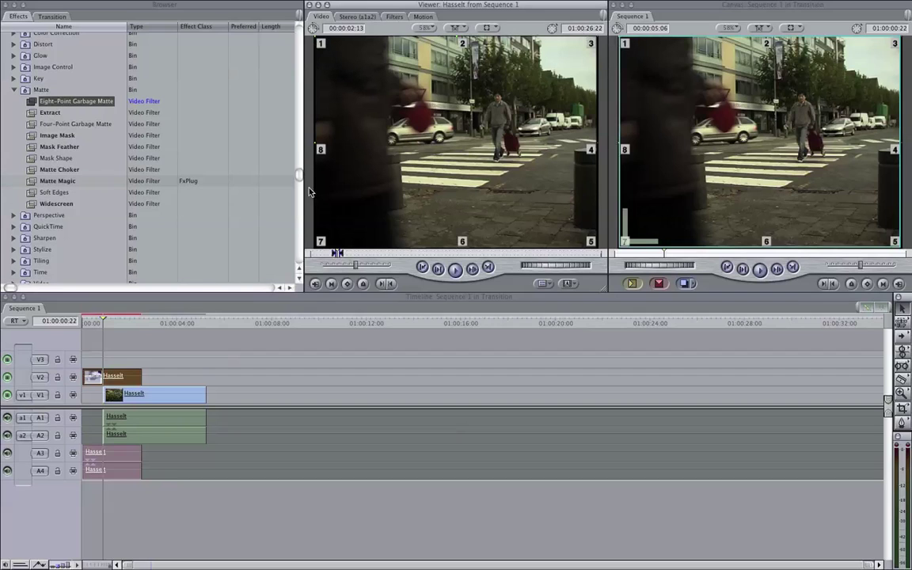
- In the matte's Filters tab, place Point 1 and Point 2 on the frame's left edge
click(392, 17)
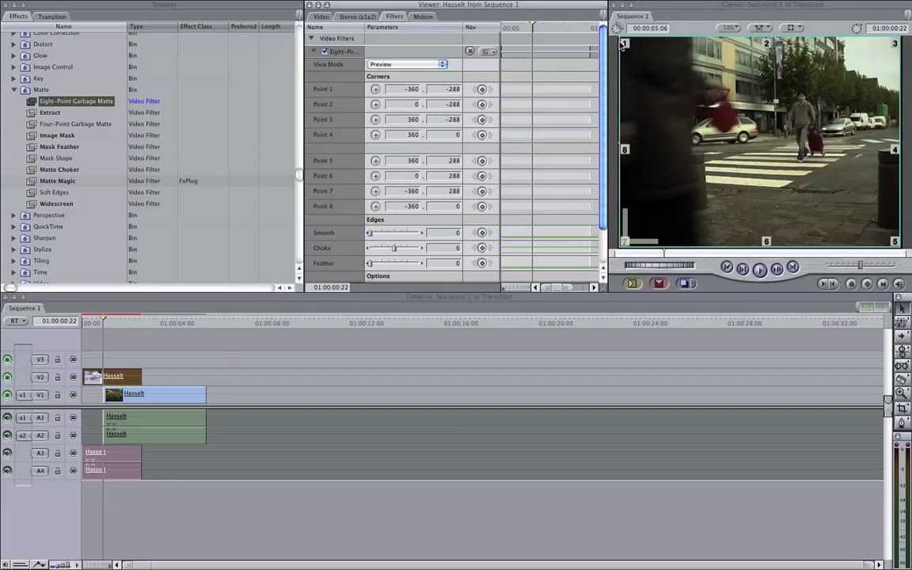
click(377, 90)
drag(628, 70, 787, 155)
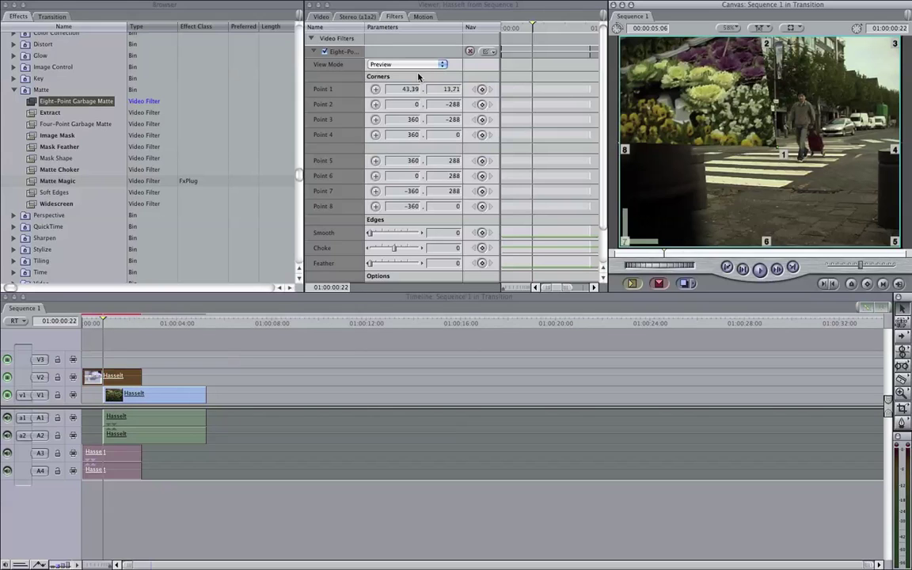
click(376, 89)
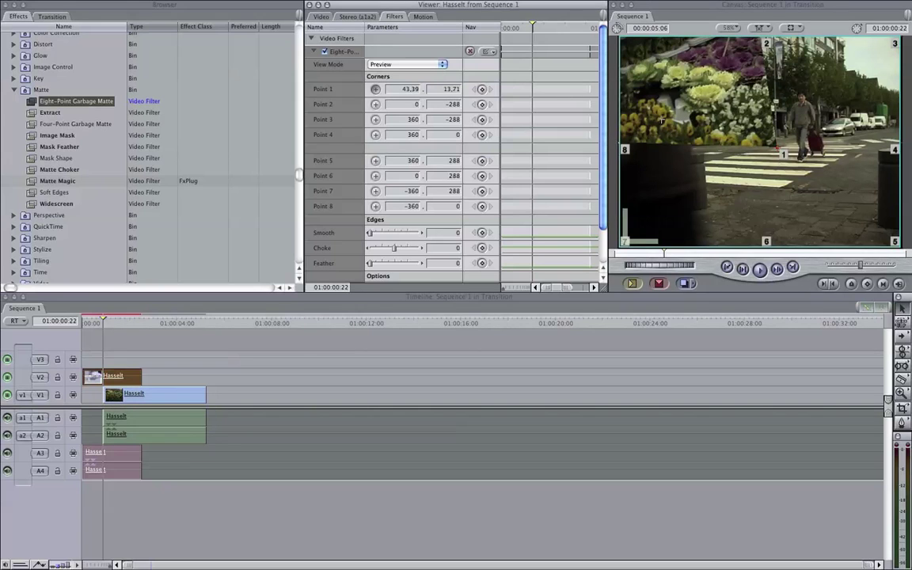
click(625, 108)
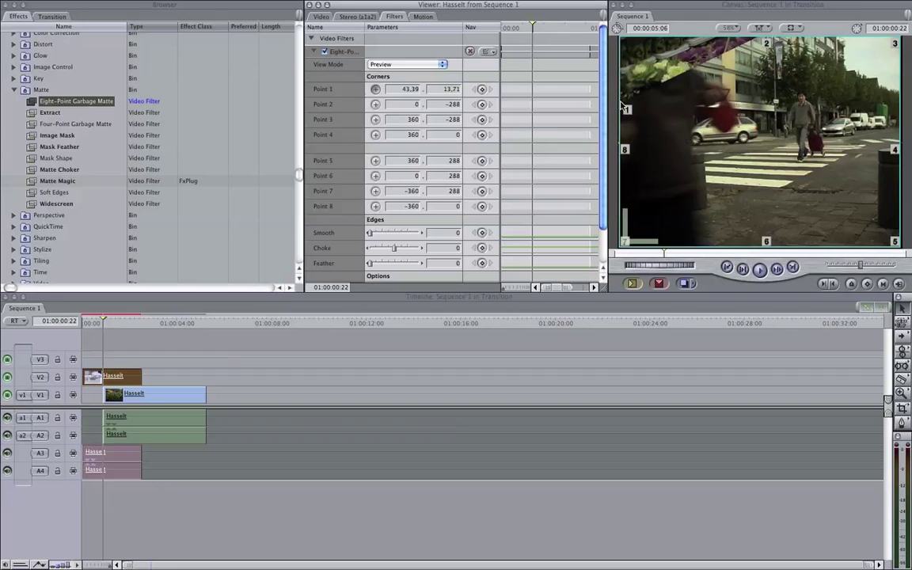
click(375, 103)
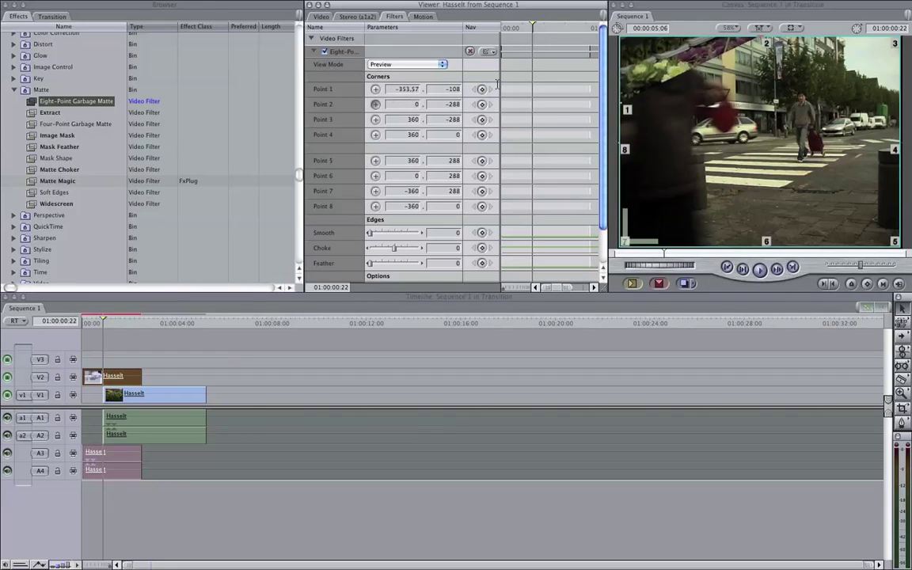
click(625, 69)
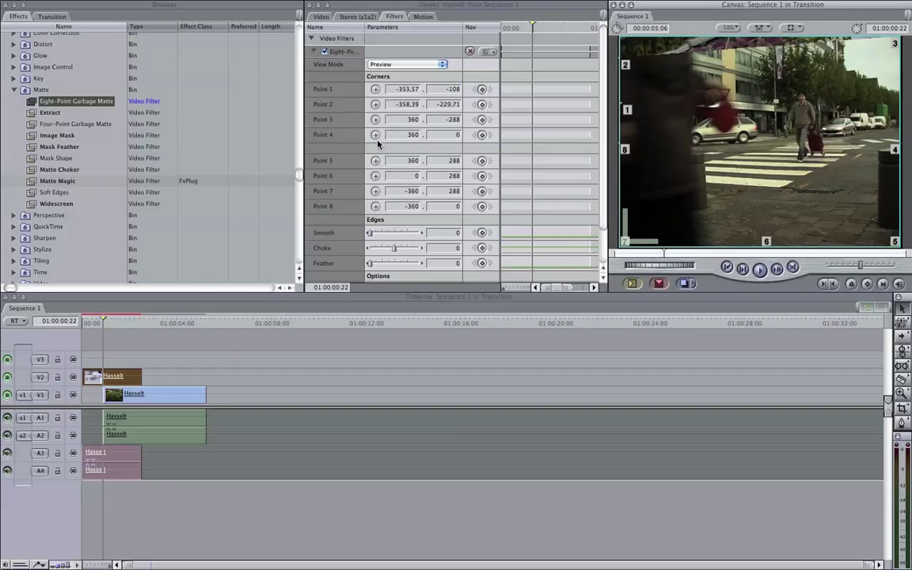
- Place matte Points 6 and 7 along the lower left edge of the frame
click(375, 175)
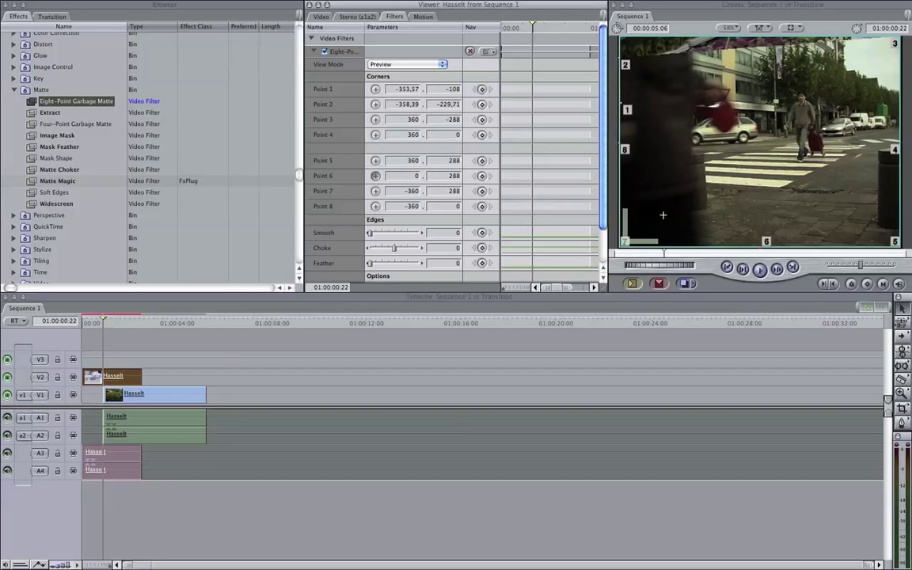
click(649, 231)
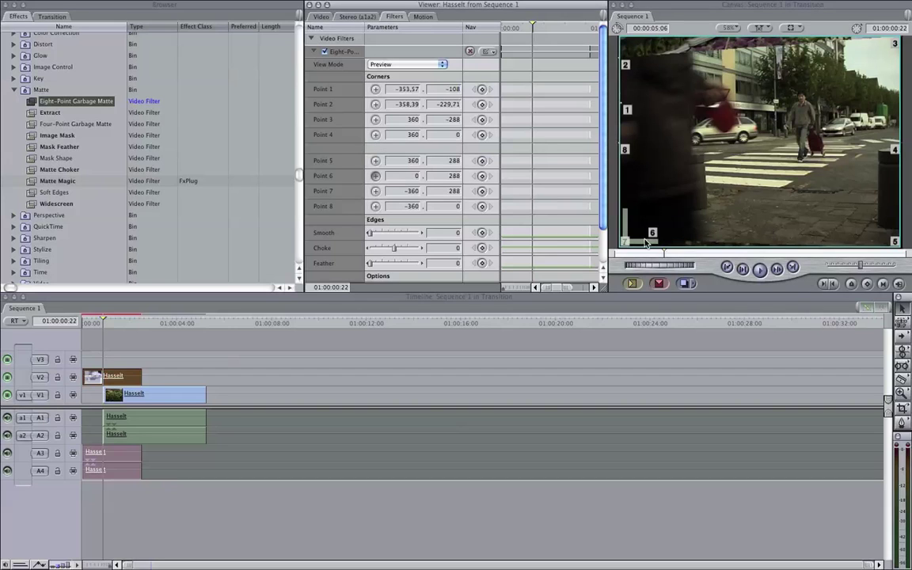
click(375, 191)
click(608, 163)
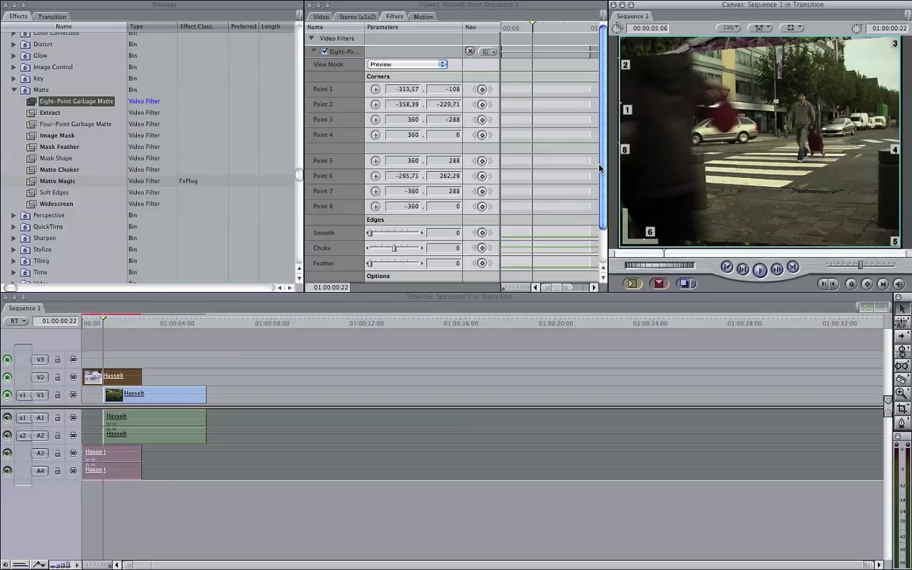
click(375, 191)
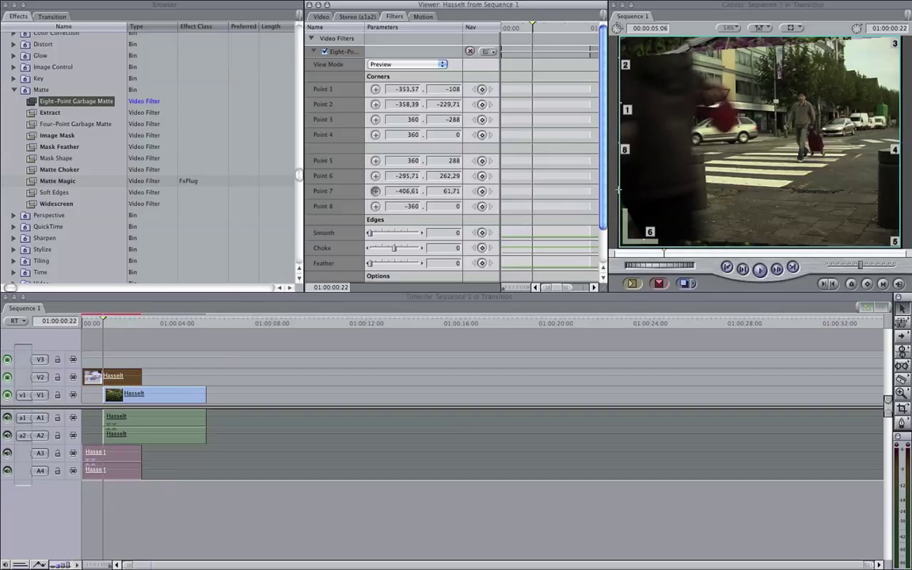
click(623, 195)
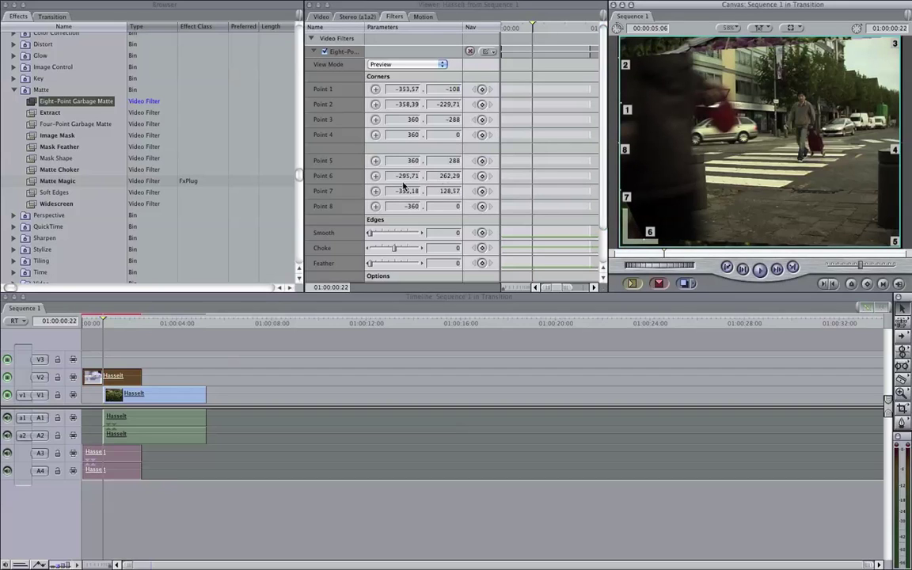
click(376, 176)
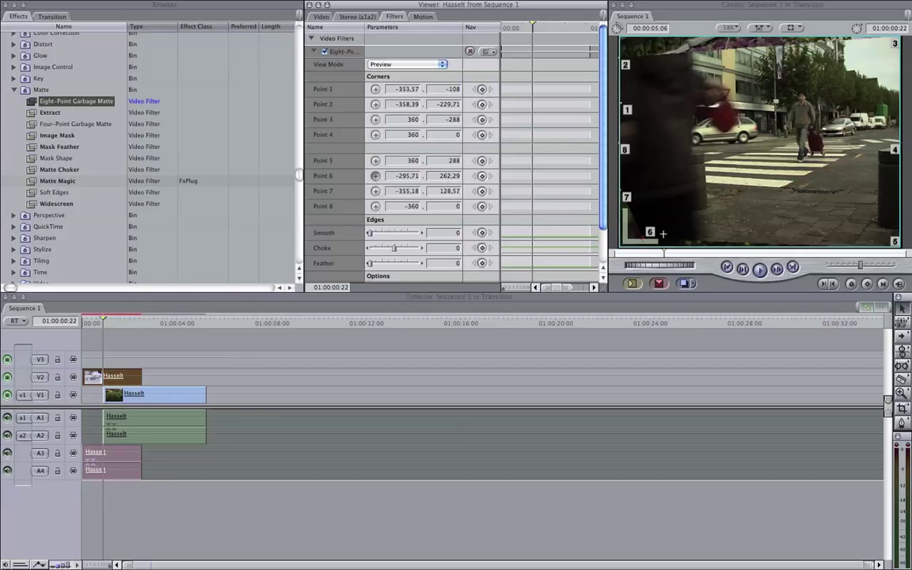
click(623, 235)
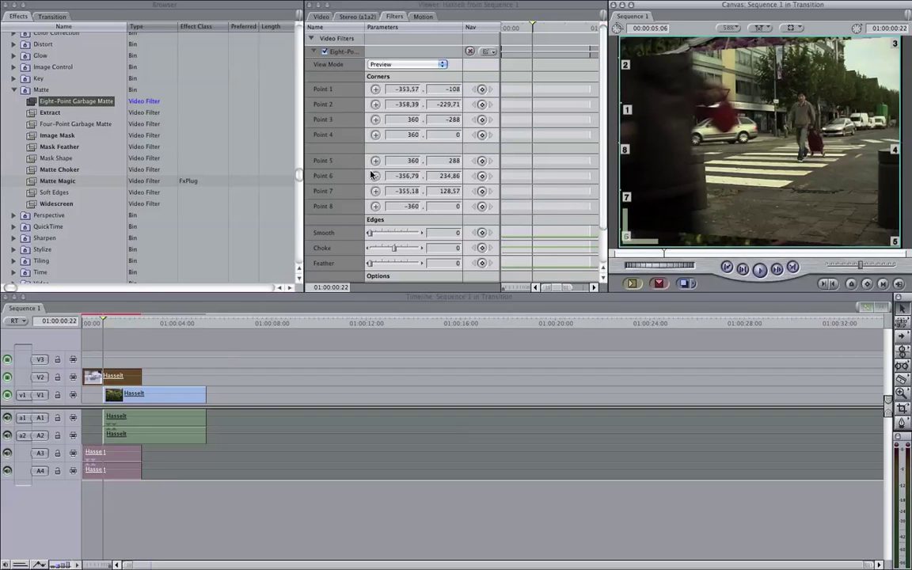
- Set Point 5 at the bottom-left corner and Point 2 at the top-left corner
click(375, 160)
click(677, 241)
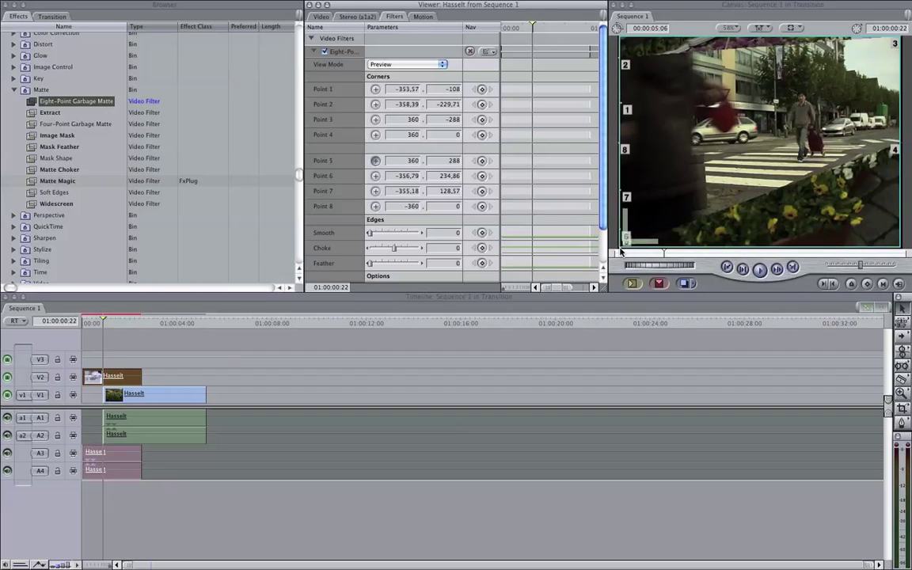
click(620, 252)
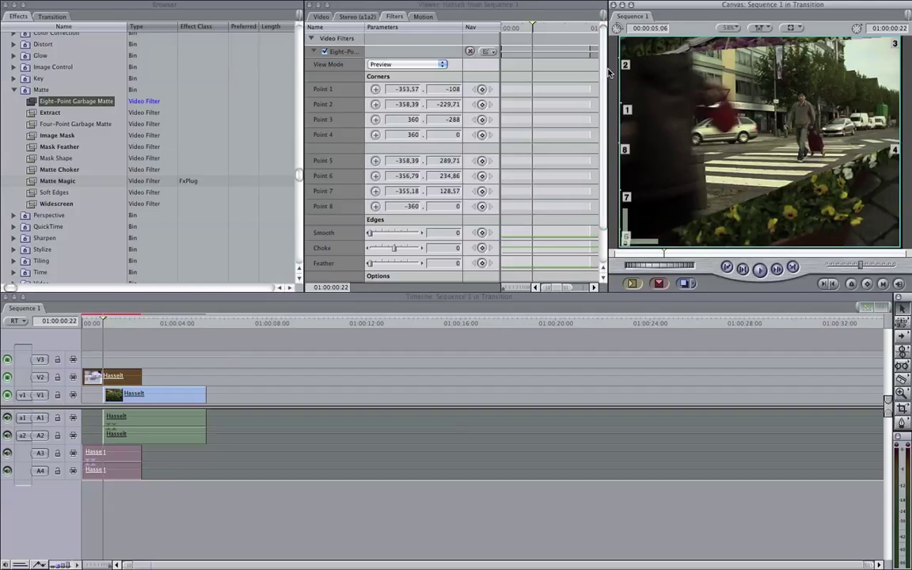
click(375, 103)
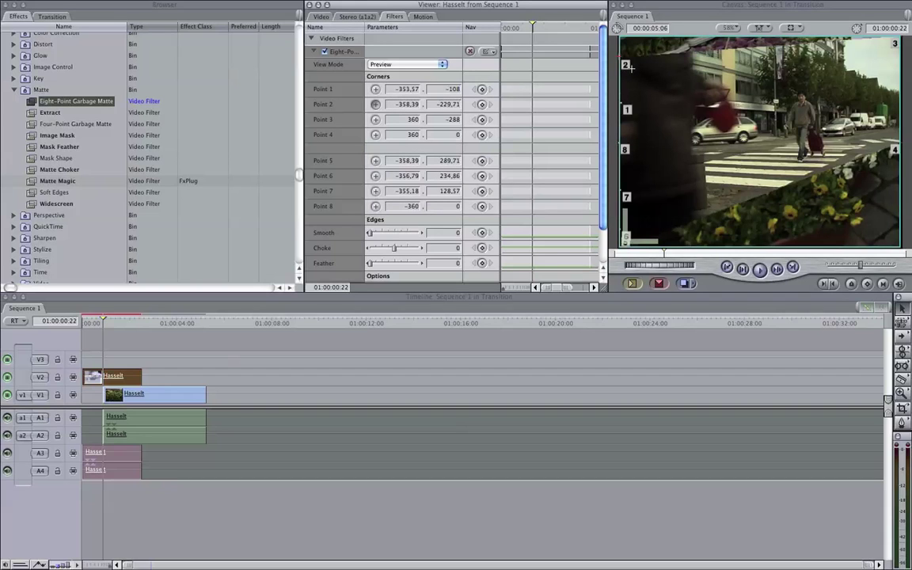
click(621, 38)
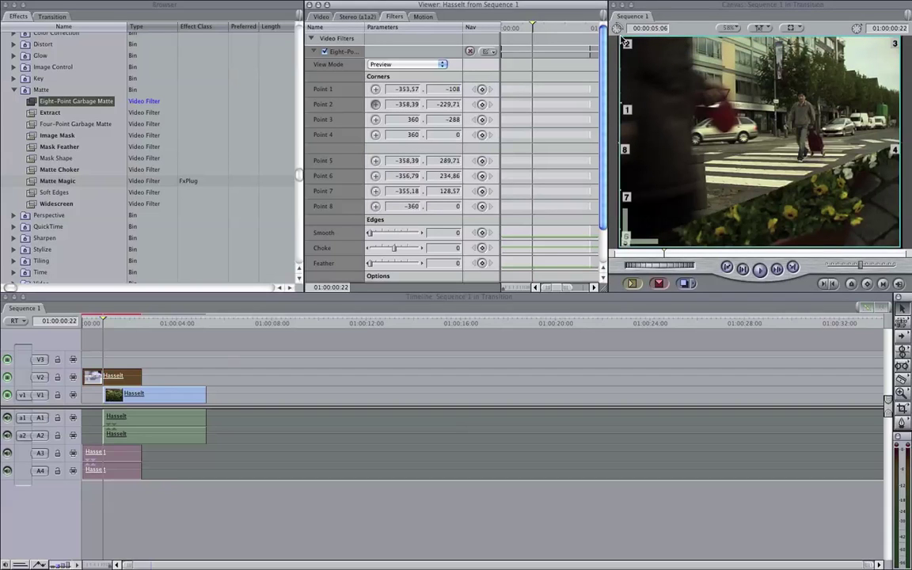
click(620, 38)
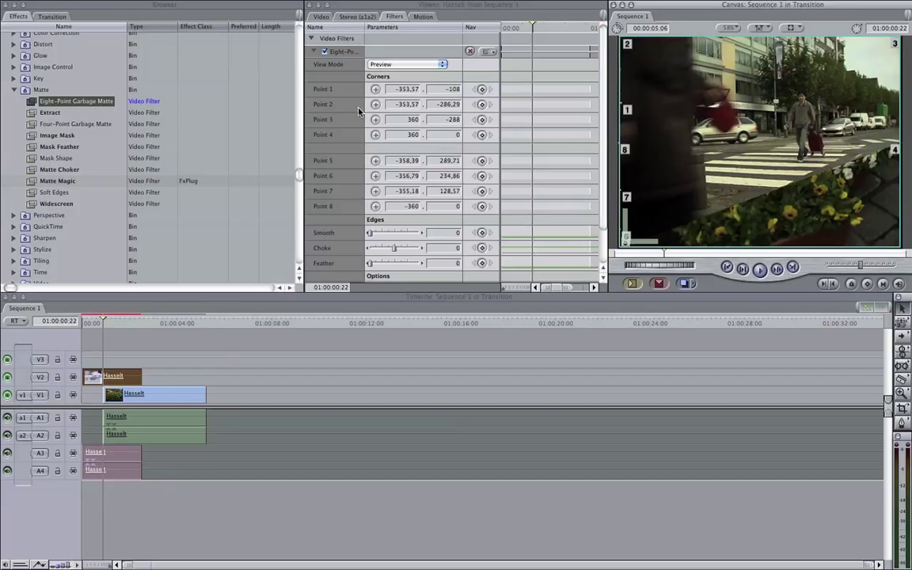
- Reposition matte Points 1, 8 and 7 higher along the frame's left edge
click(376, 89)
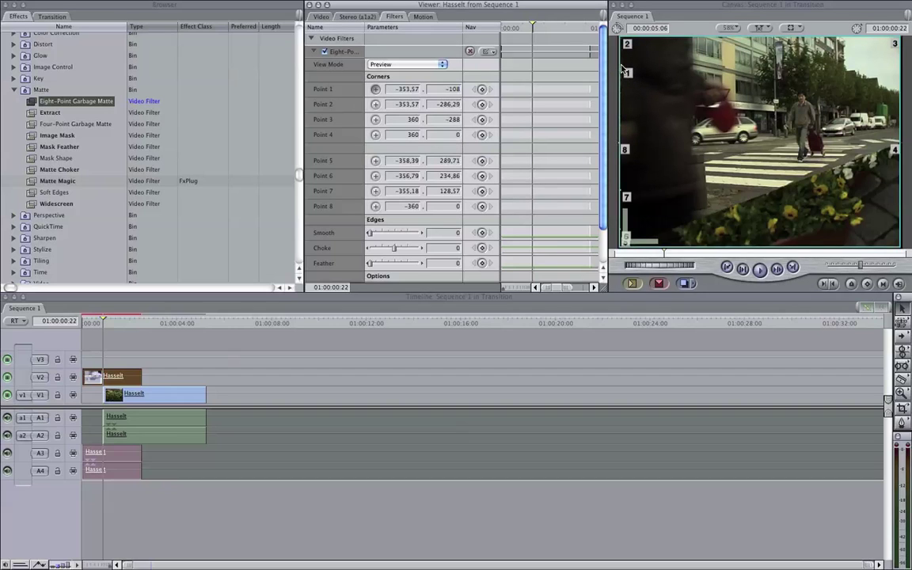
click(625, 72)
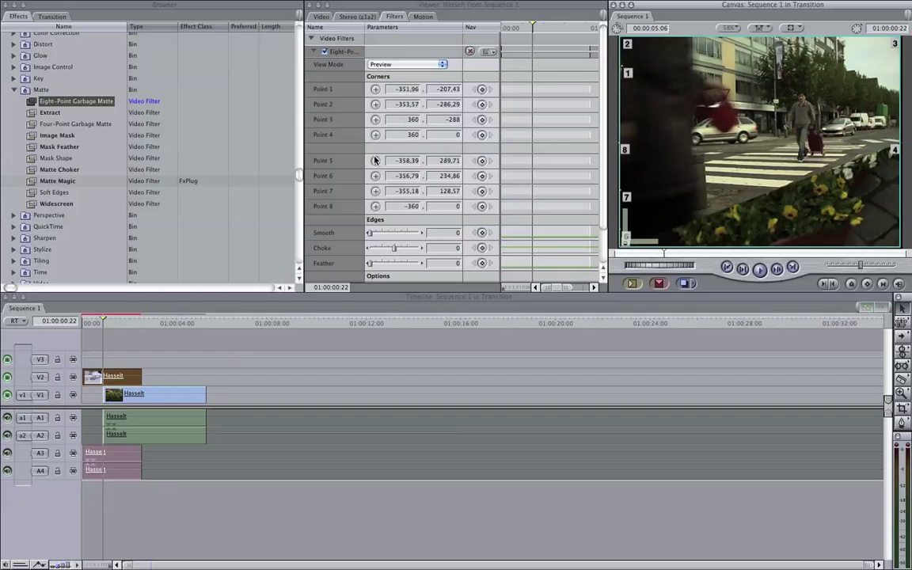
click(376, 206)
click(376, 206)
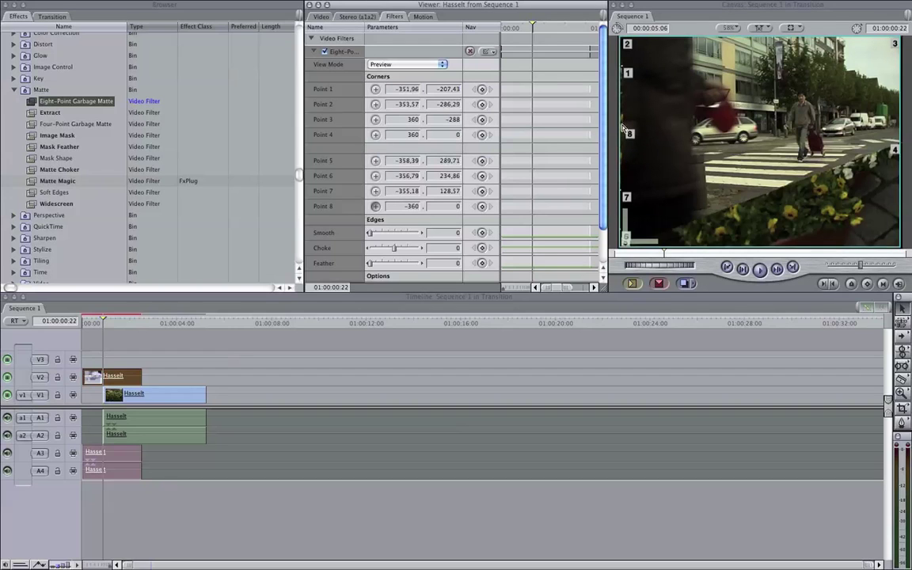
click(625, 128)
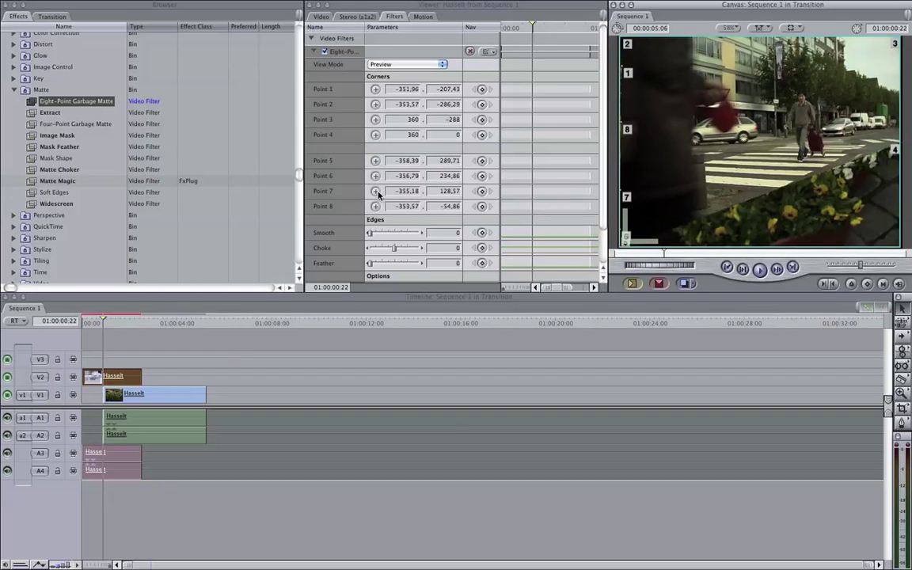
click(376, 190)
click(624, 175)
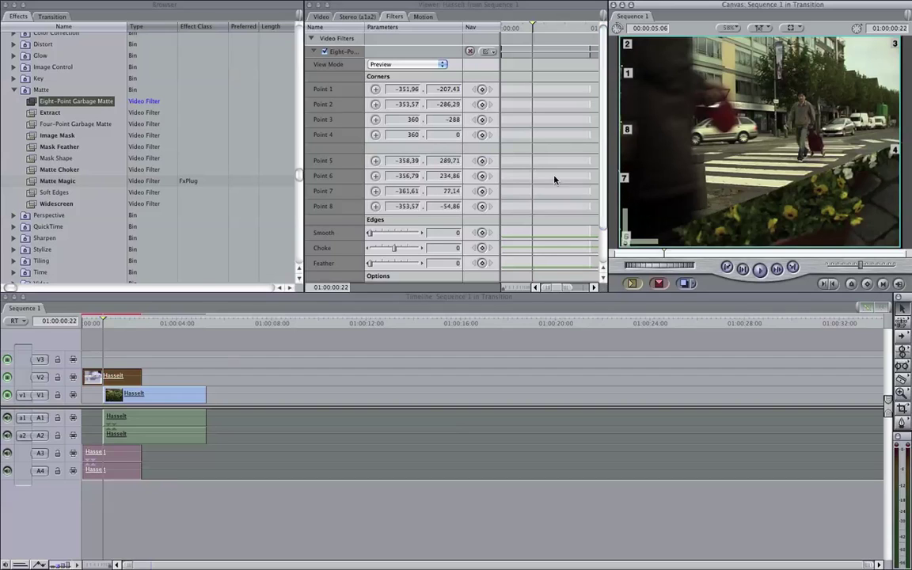
- Move Point 6 up the left edge, Point 5 to bottom-left, and corner 4 toward bottom-right
click(375, 175)
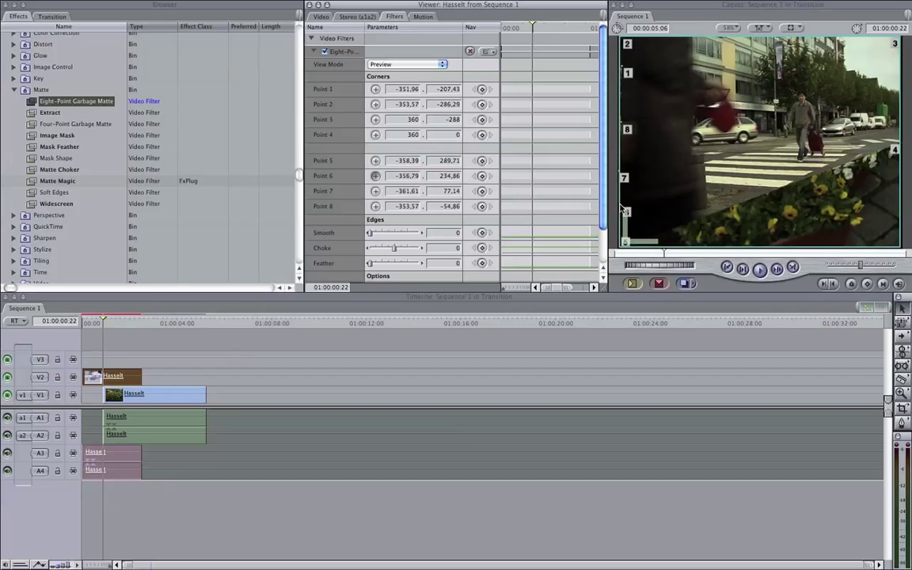
click(623, 209)
click(375, 160)
click(621, 251)
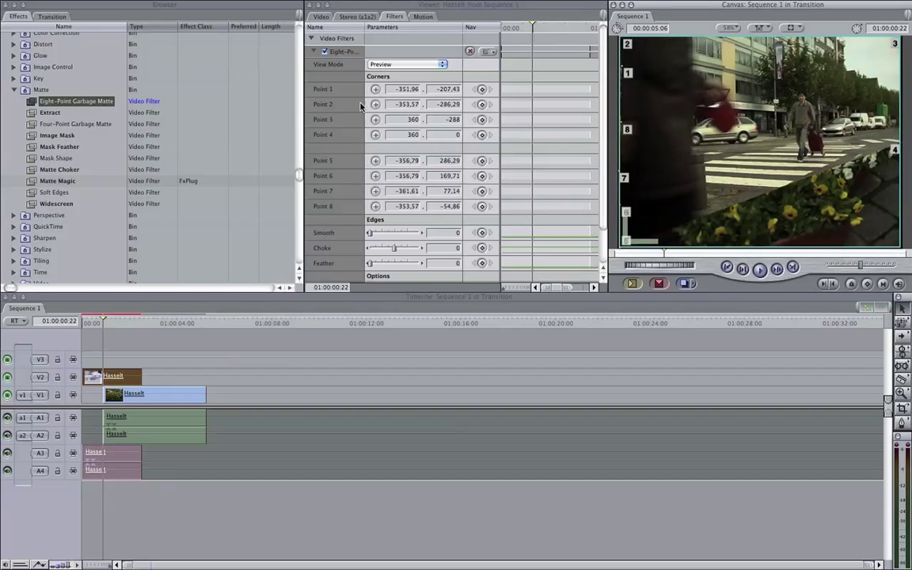
click(383, 135)
click(900, 247)
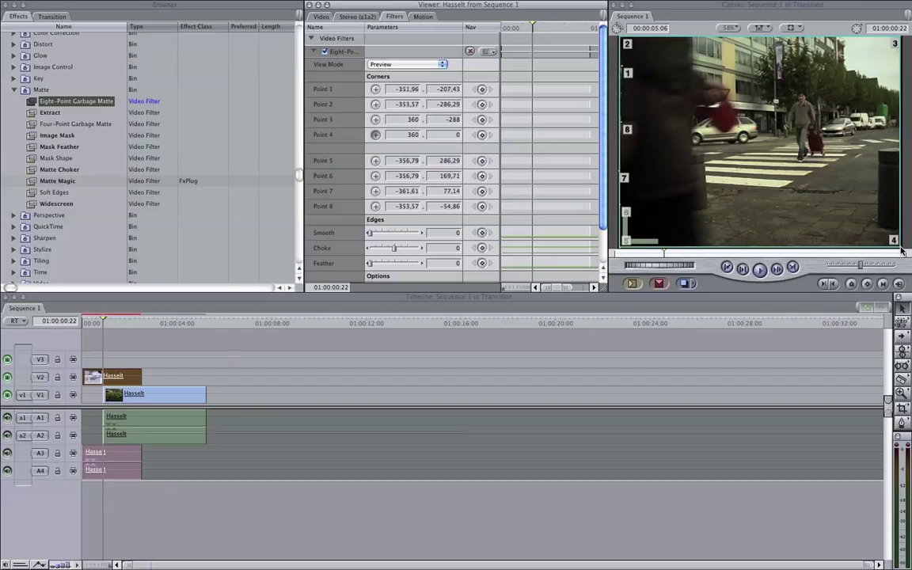
- Push matte corner 4 past the bottom-right corner and corner 3 past the top-right corner
drag(901, 251, 908, 253)
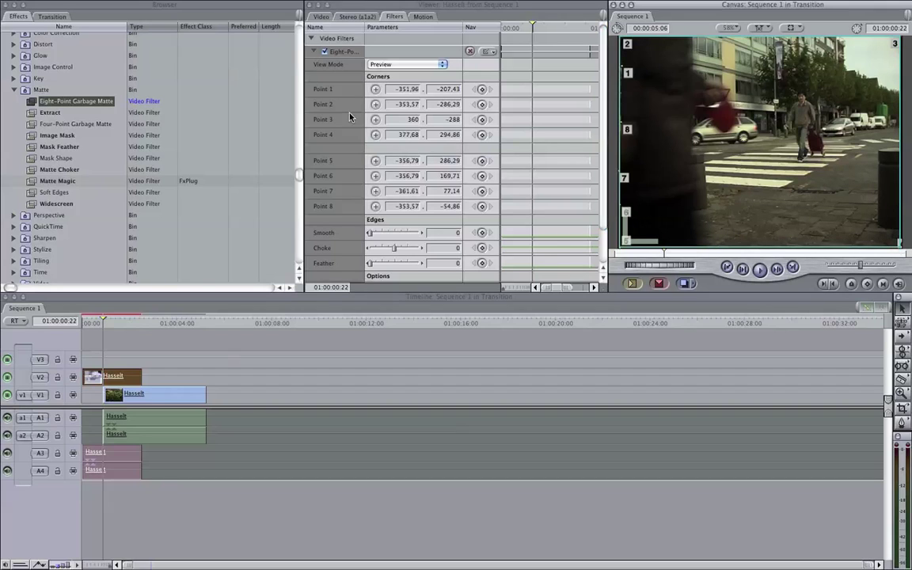
click(377, 119)
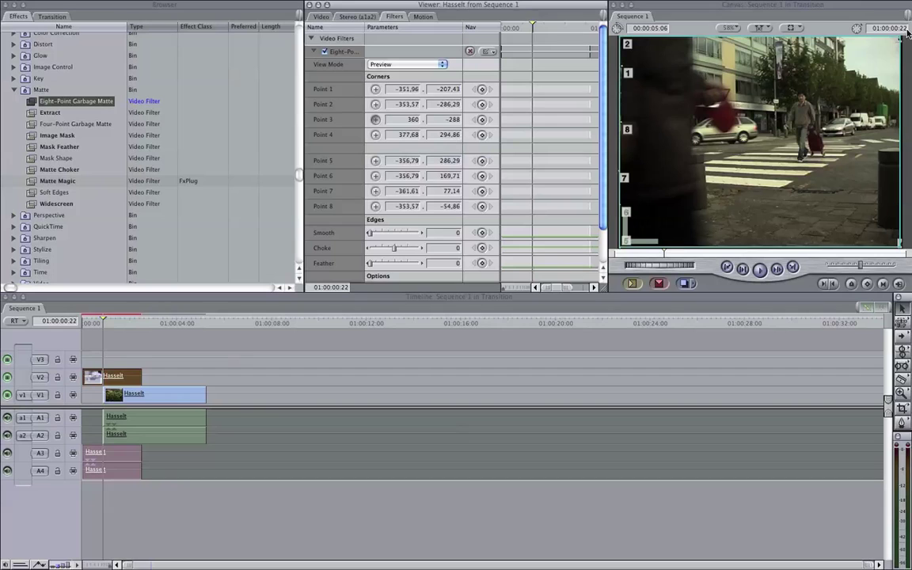
click(907, 31)
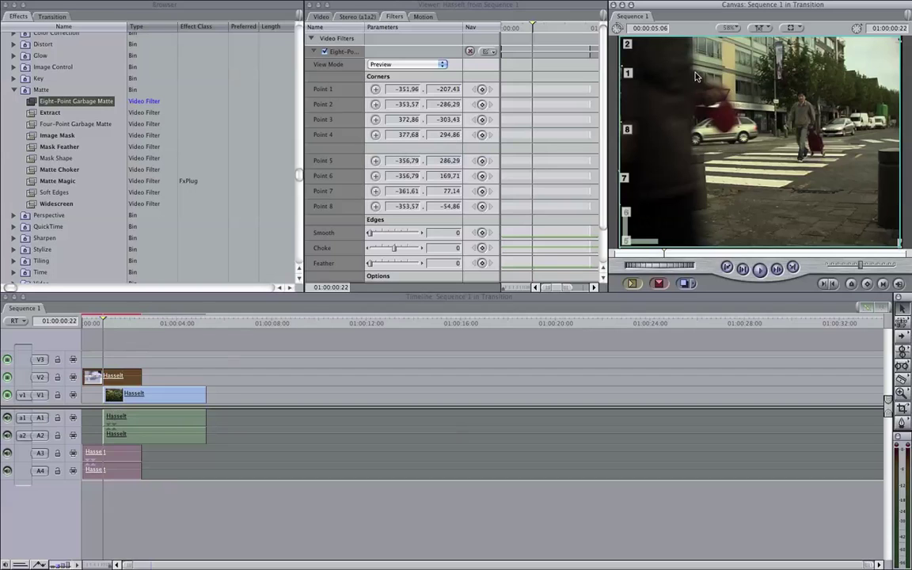
- Add keyframes at 01:00:00:22 for matte Points 1–8, Smooth and Choke
scroll(482, 92, down, 1)
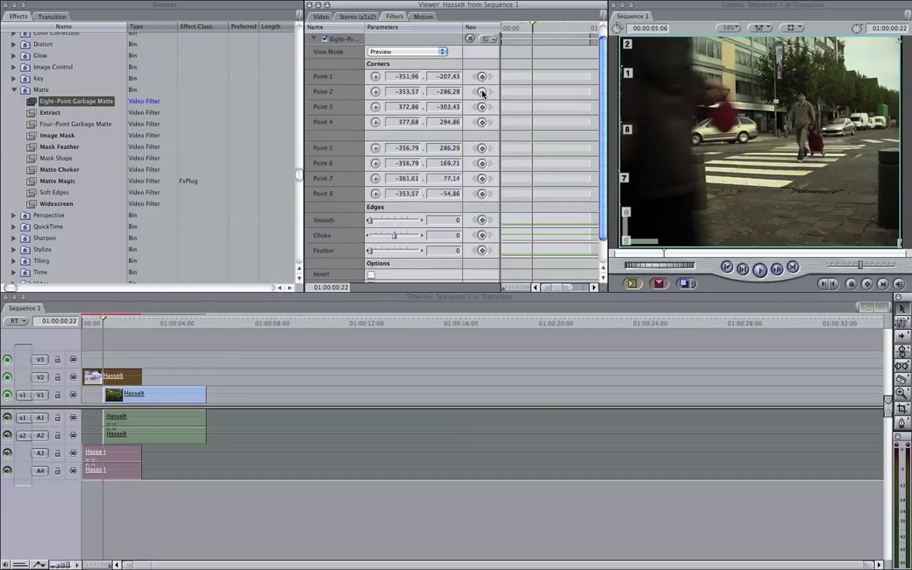
click(482, 76)
click(482, 92)
click(482, 107)
click(482, 122)
click(482, 148)
scroll(482, 151, down, 1)
click(482, 149)
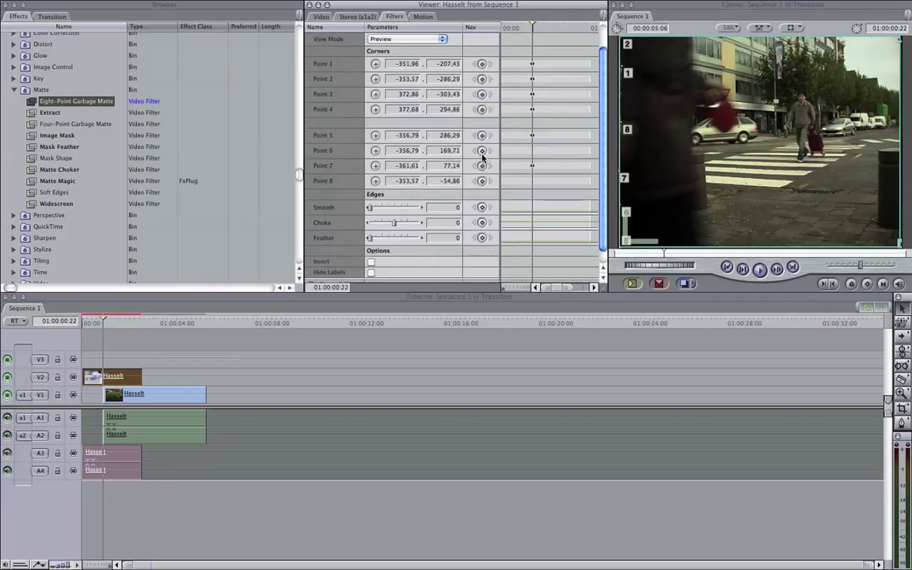
click(483, 165)
click(482, 180)
click(482, 207)
click(482, 223)
scroll(512, 156, up, 2)
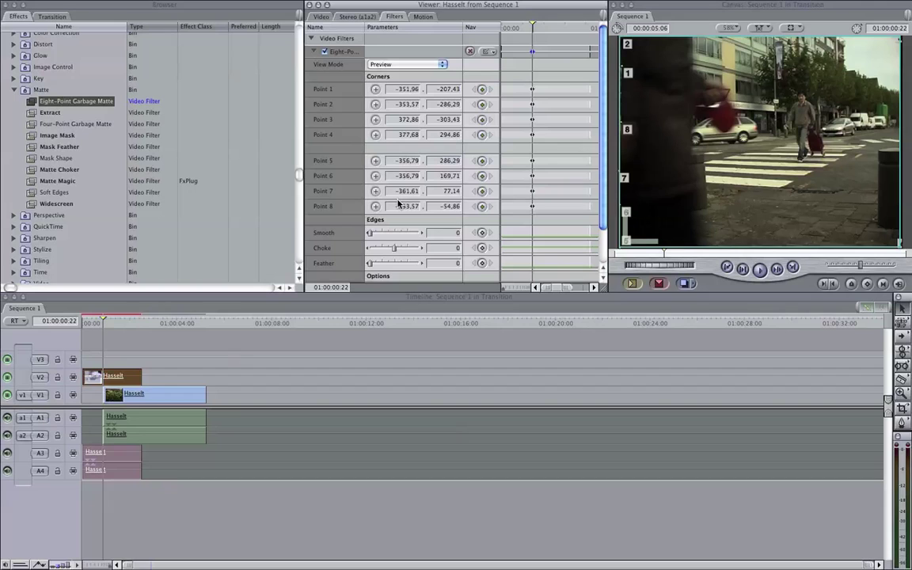
- At 01:00:00:23, move matte Point 6 to -342.32, 238.29 to follow the passing person
key(Right)
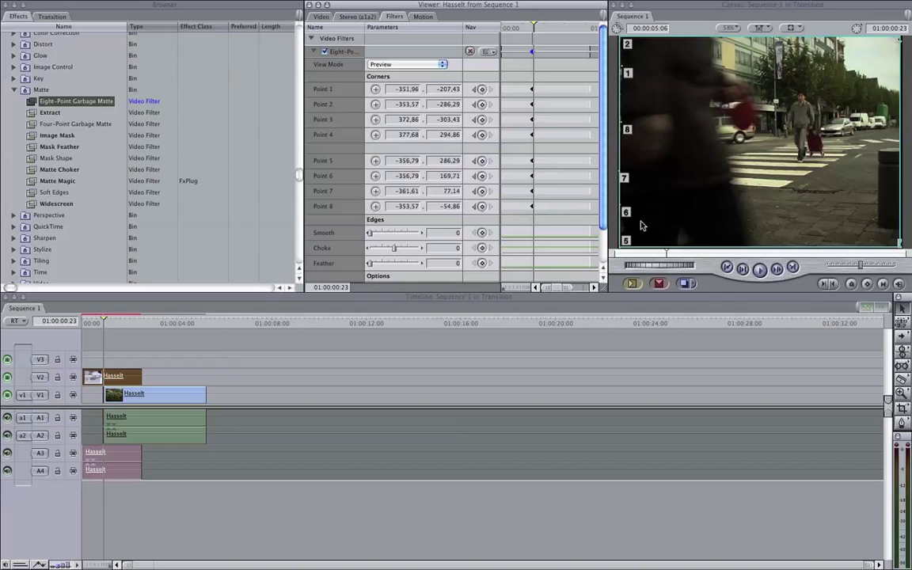
click(375, 175)
drag(626, 236, 630, 237)
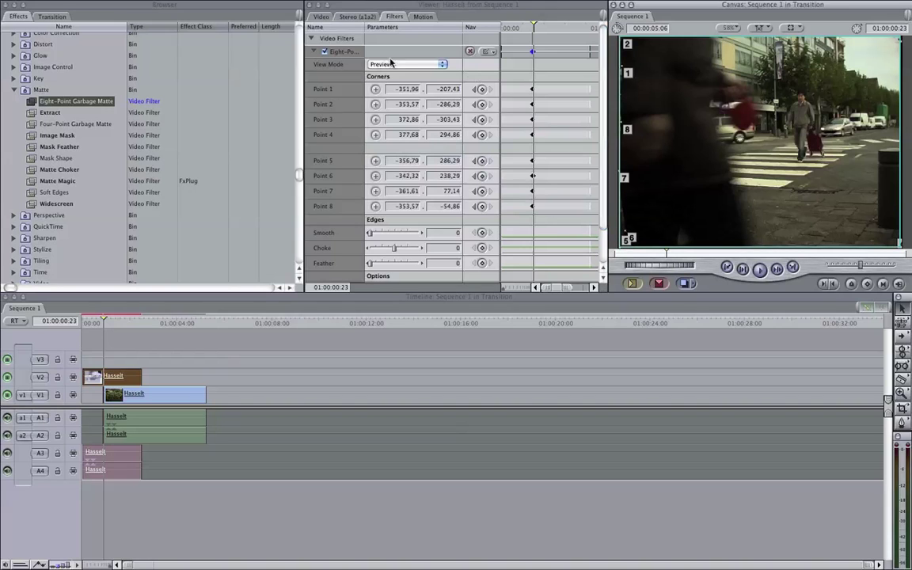
- Switch the Canvas to wireframe view, then move matte point 8 up, point 1 slightly left, and point 6 down
click(376, 65)
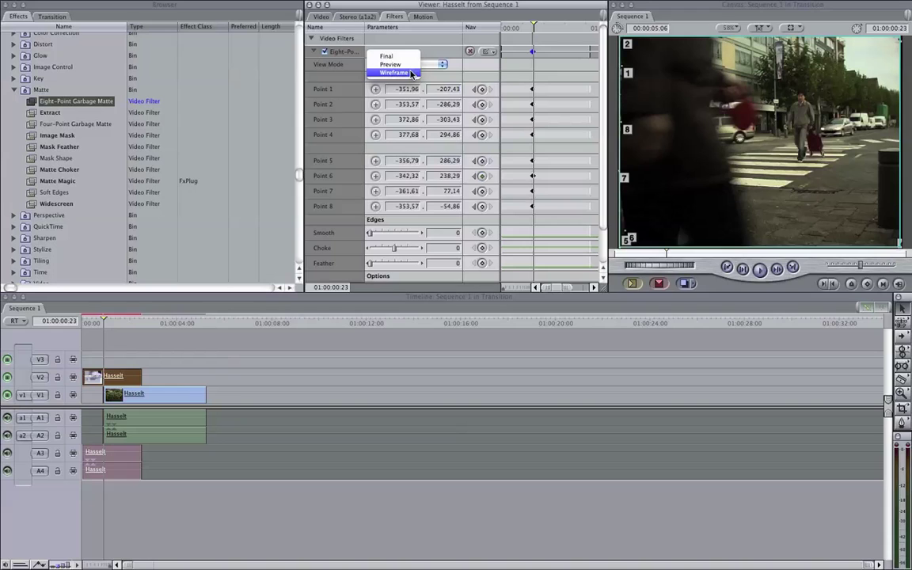
click(410, 72)
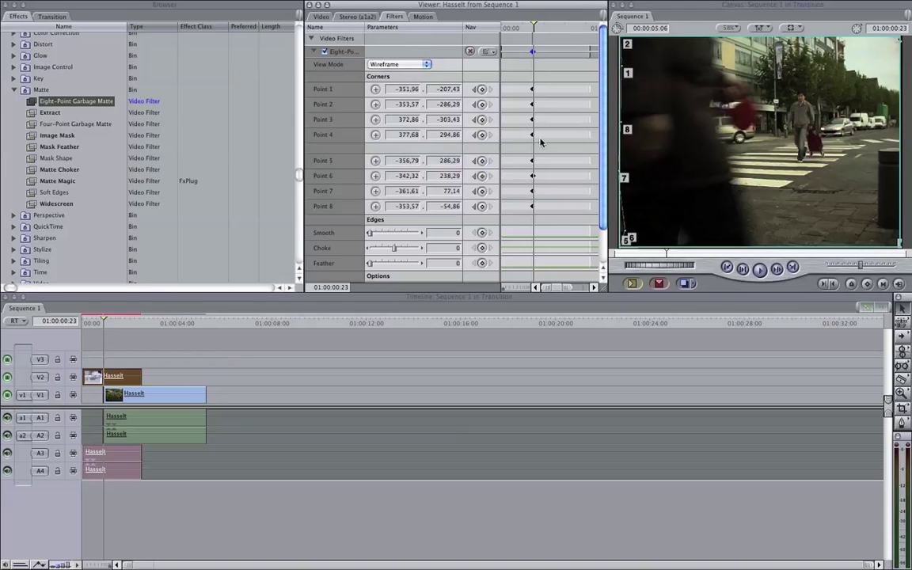
click(375, 206)
click(699, 228)
drag(732, 214, 622, 115)
click(375, 89)
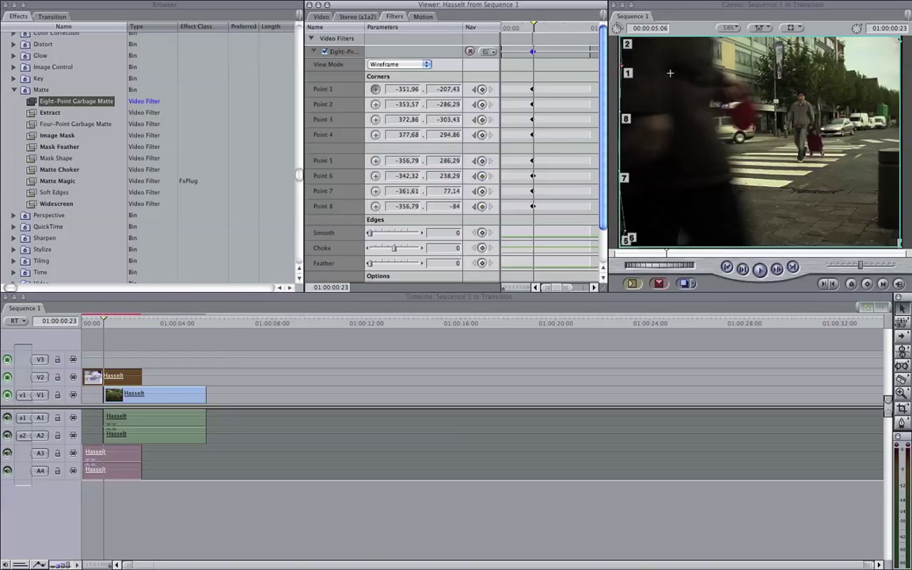
click(621, 69)
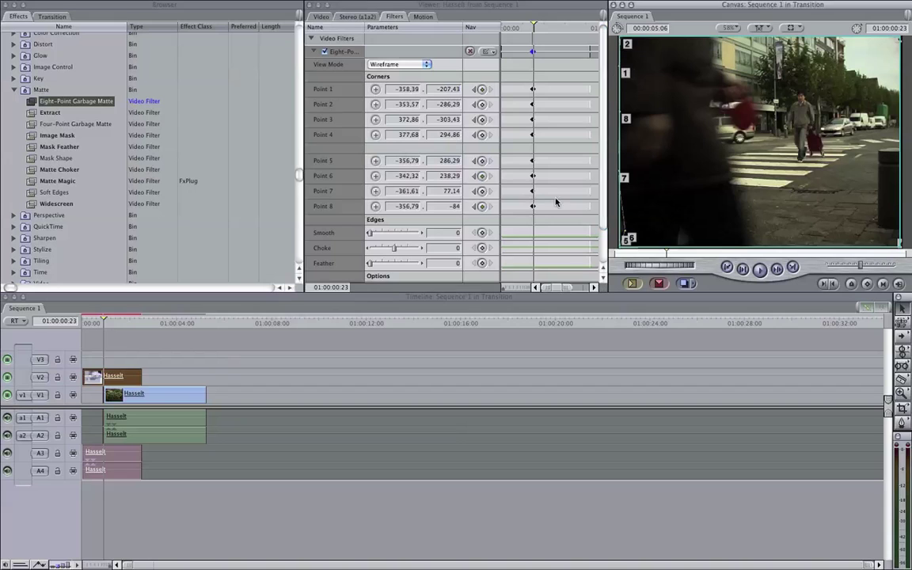
click(375, 175)
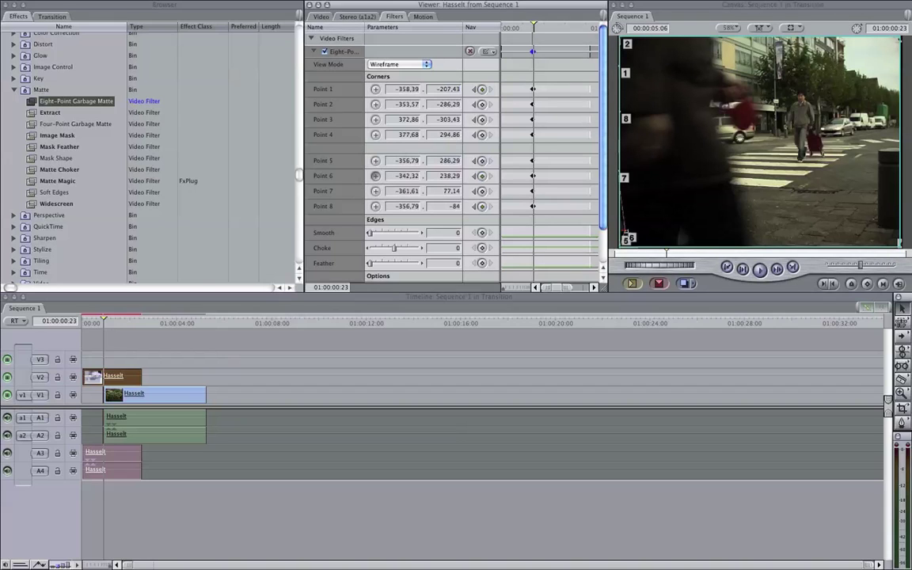
click(625, 237)
- On the next frame, place points 6, 7 and 5 along the walking person's edge
key(Right)
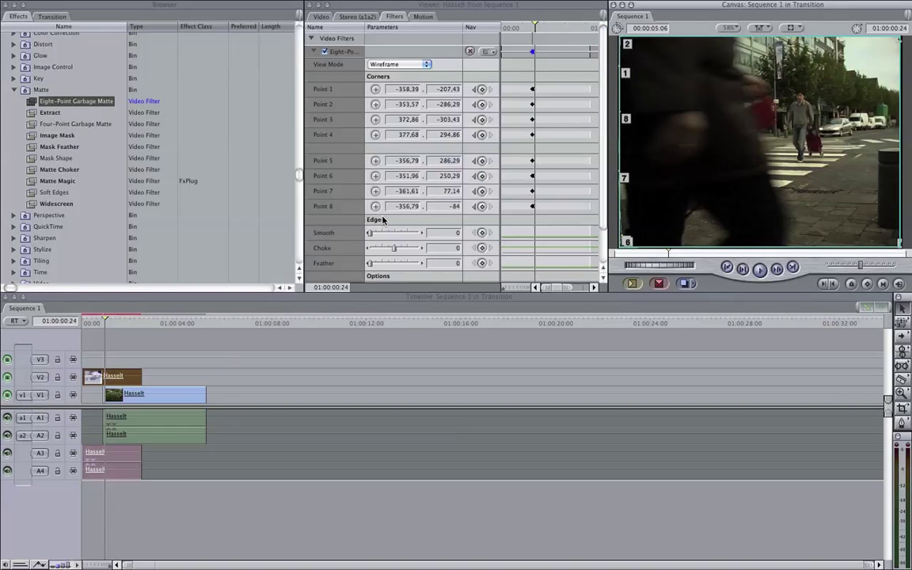
click(375, 175)
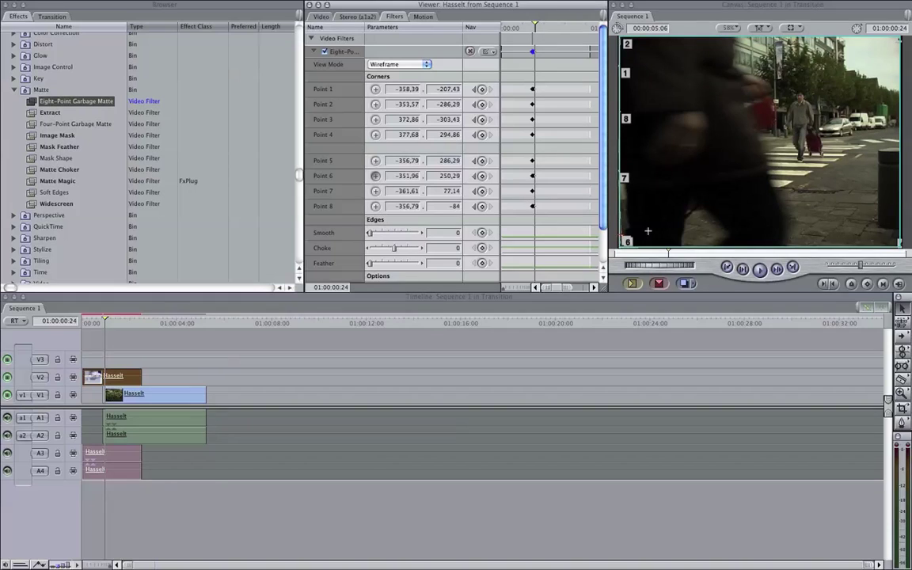
click(633, 232)
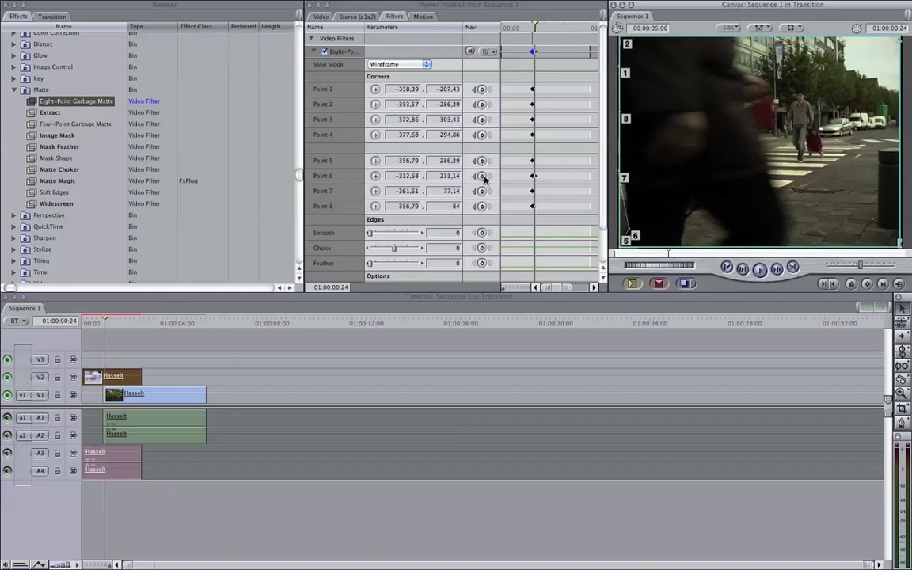
click(376, 191)
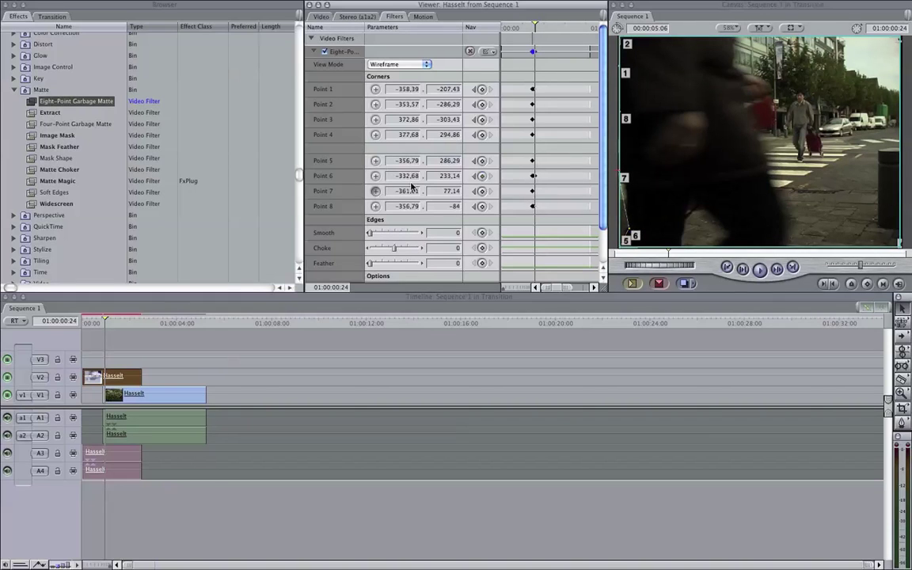
click(628, 172)
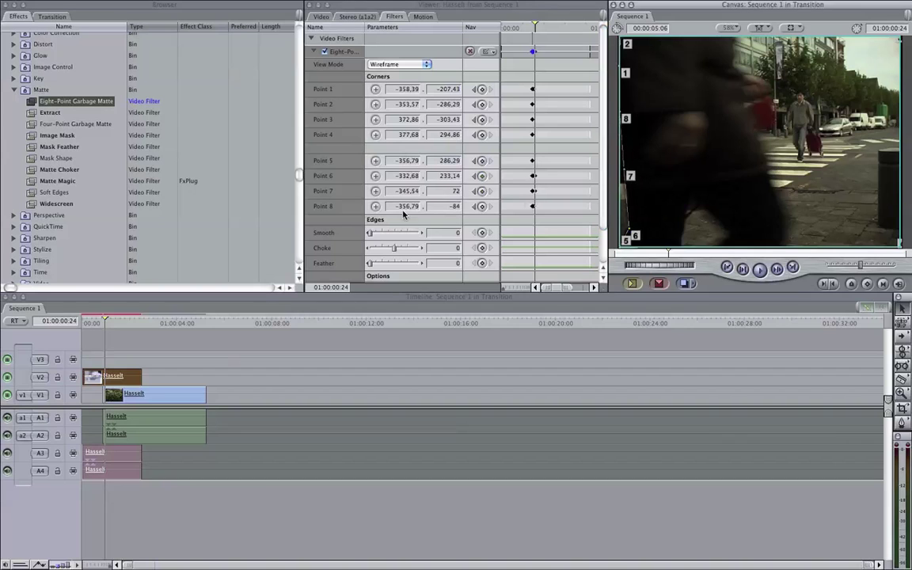
click(375, 161)
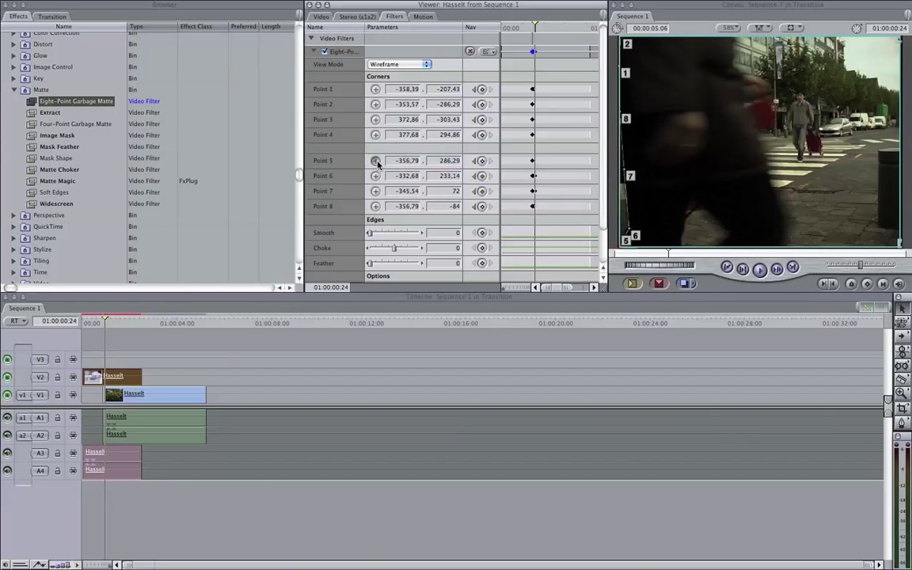
click(624, 236)
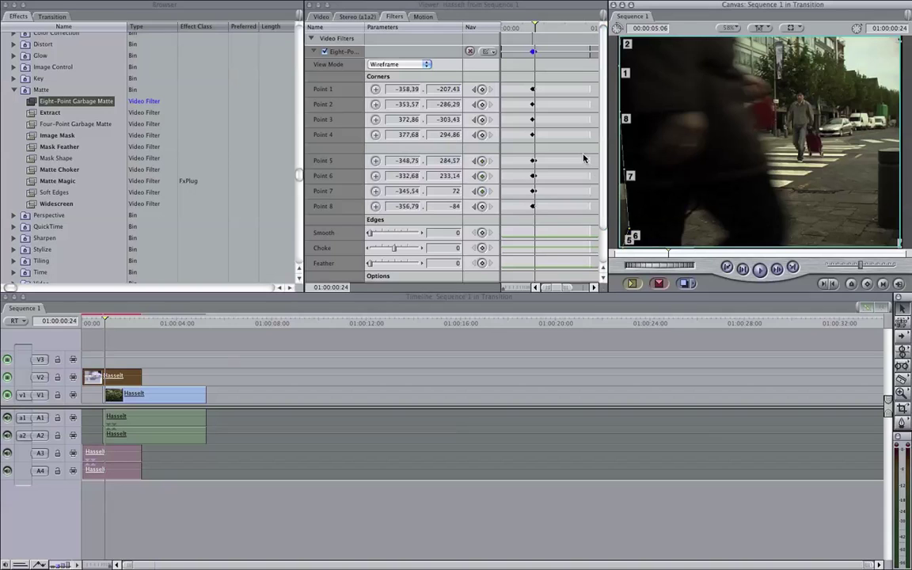
- On the following frame, set points 5, 6, 7 to -345.54/274.29, -315/221.14, -316.61/109.71
key(Right)
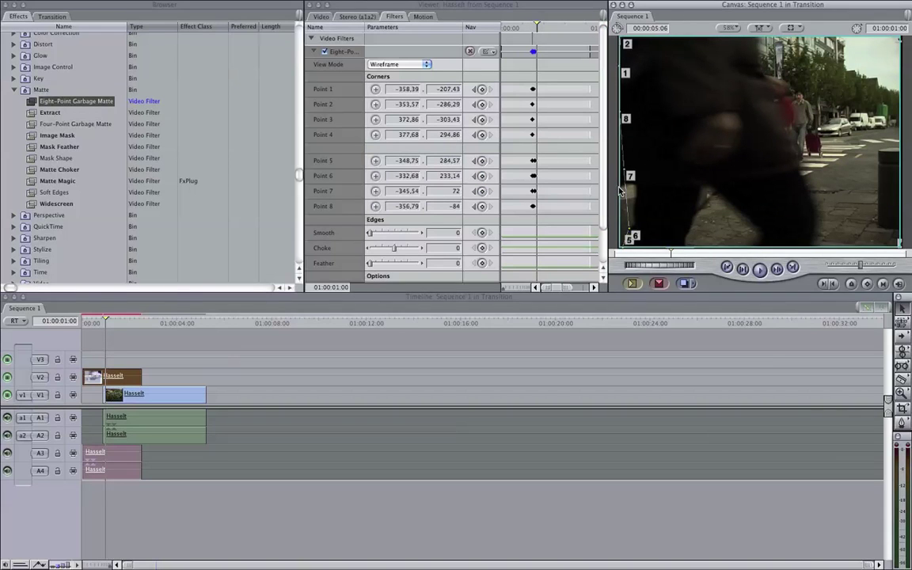
click(375, 176)
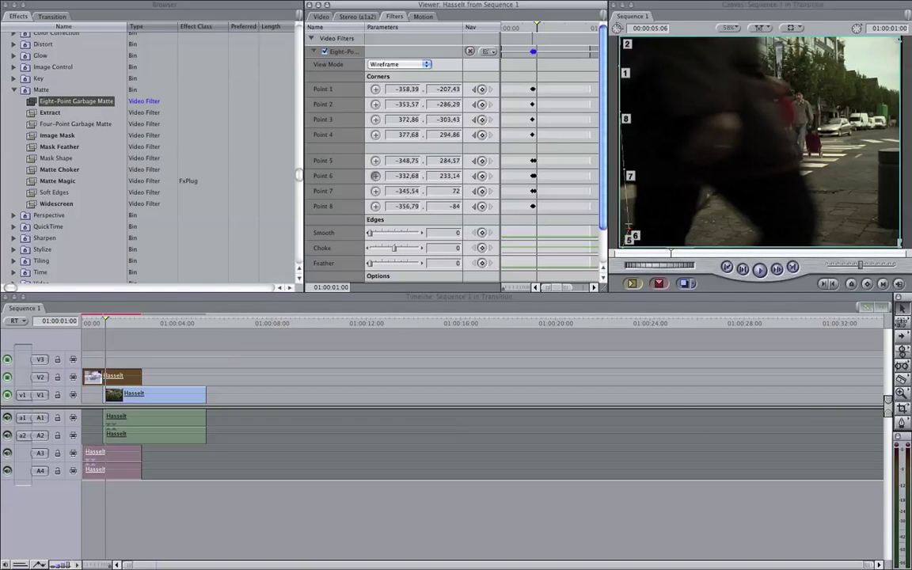
drag(631, 219, 634, 207)
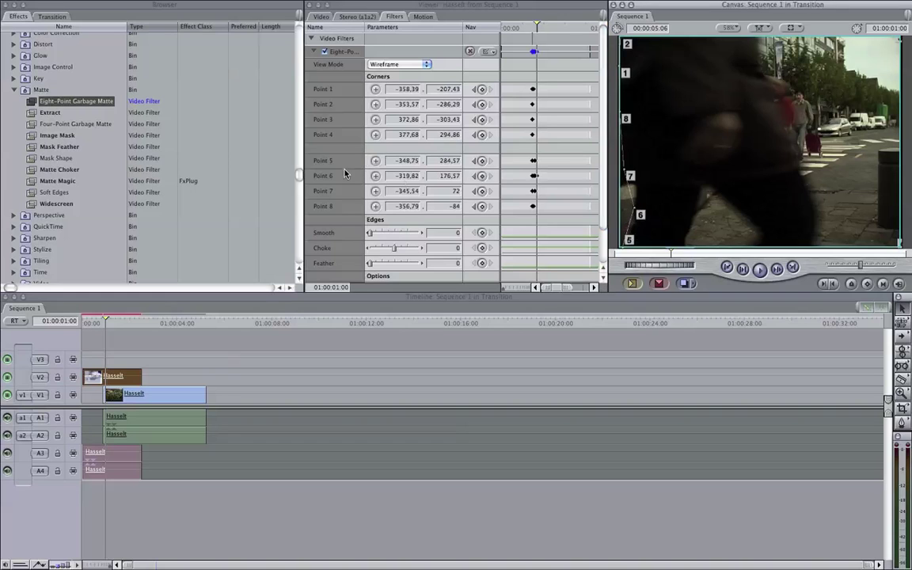
click(376, 160)
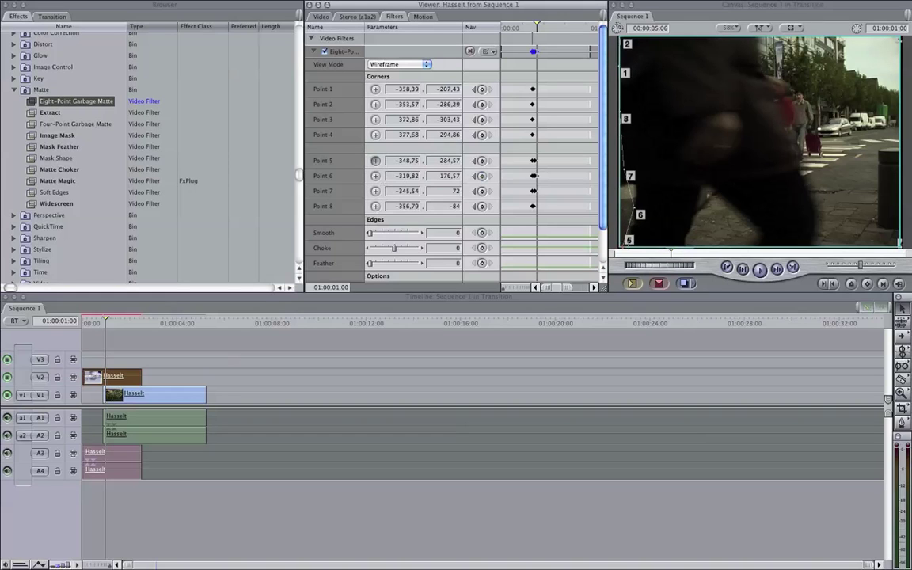
drag(630, 240, 632, 236)
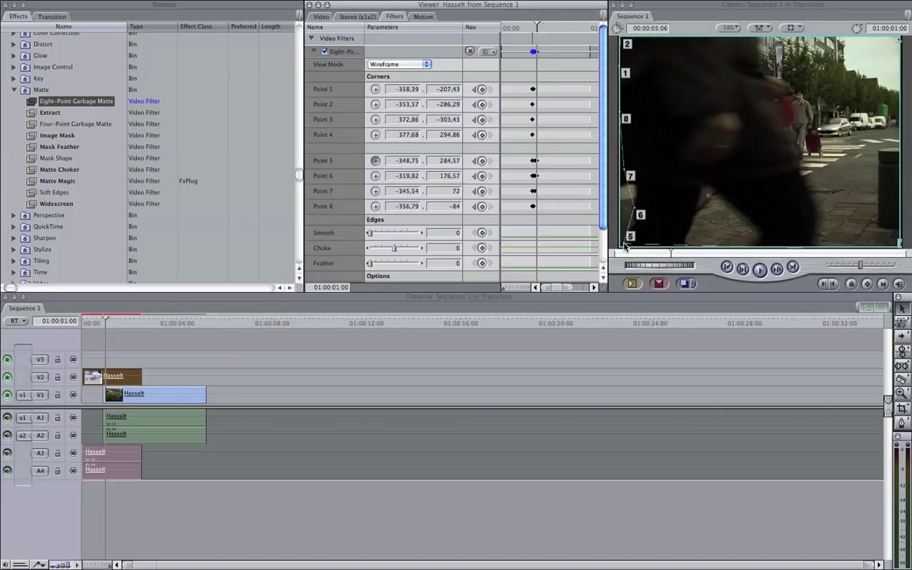
click(375, 176)
drag(634, 212, 638, 230)
click(375, 191)
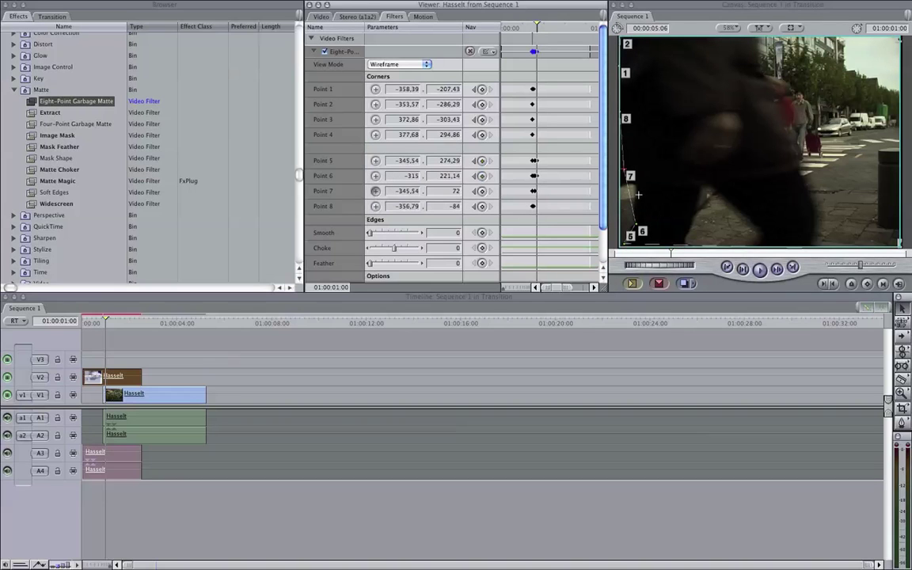
drag(633, 181, 641, 190)
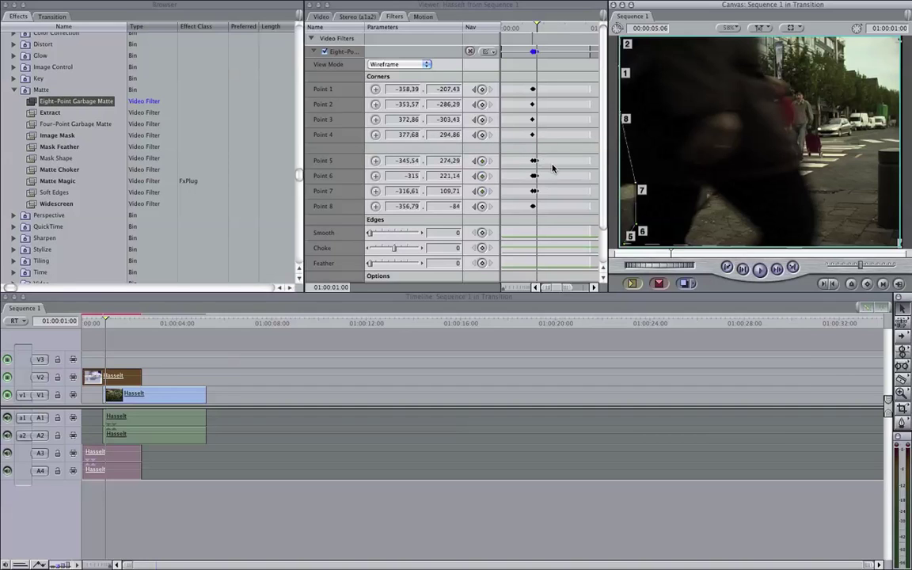
- Keyframe matte point 8 on this frame and move it to the left frame edge
key(Left)
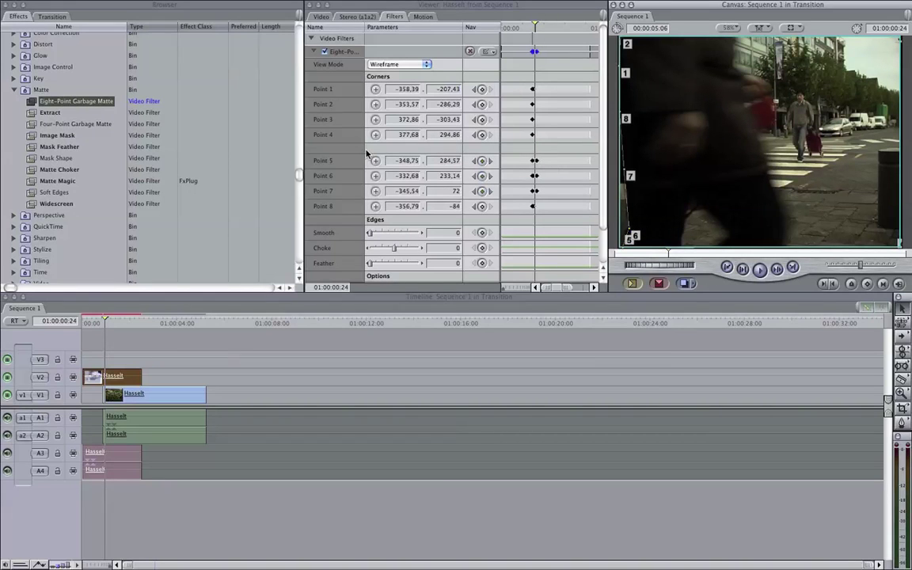
click(481, 208)
key(Right)
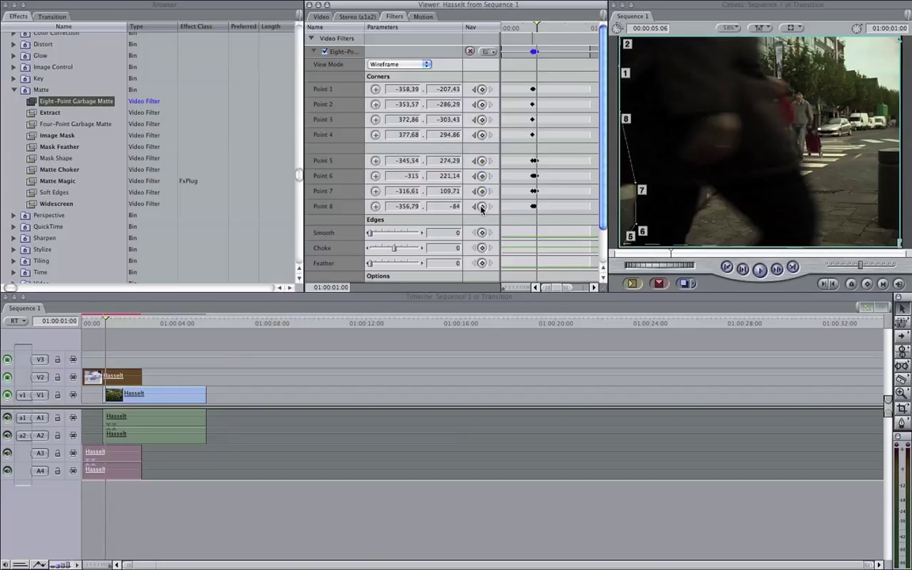
click(480, 206)
drag(625, 128, 622, 184)
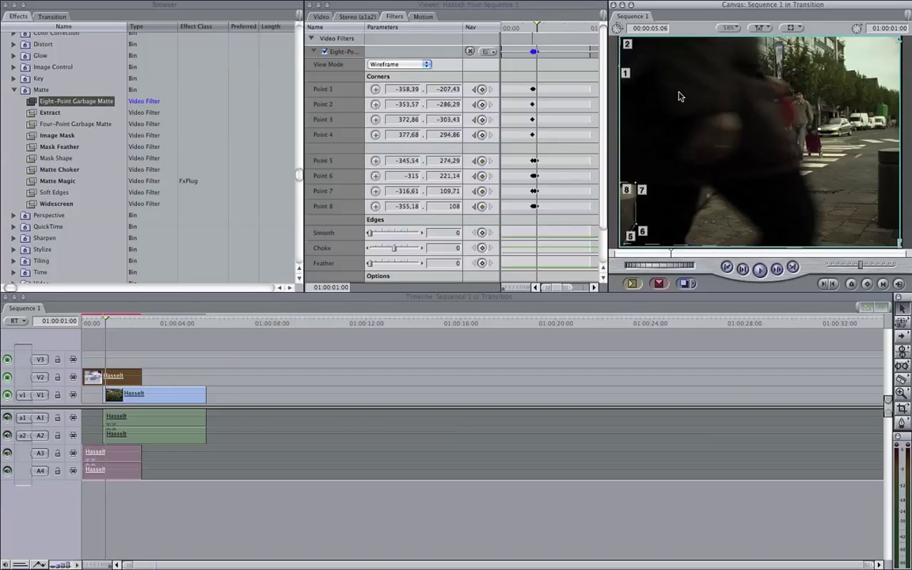
- Advance one frame and reposition matte points 5, 6 and 7 along the person's edge
key(Right)
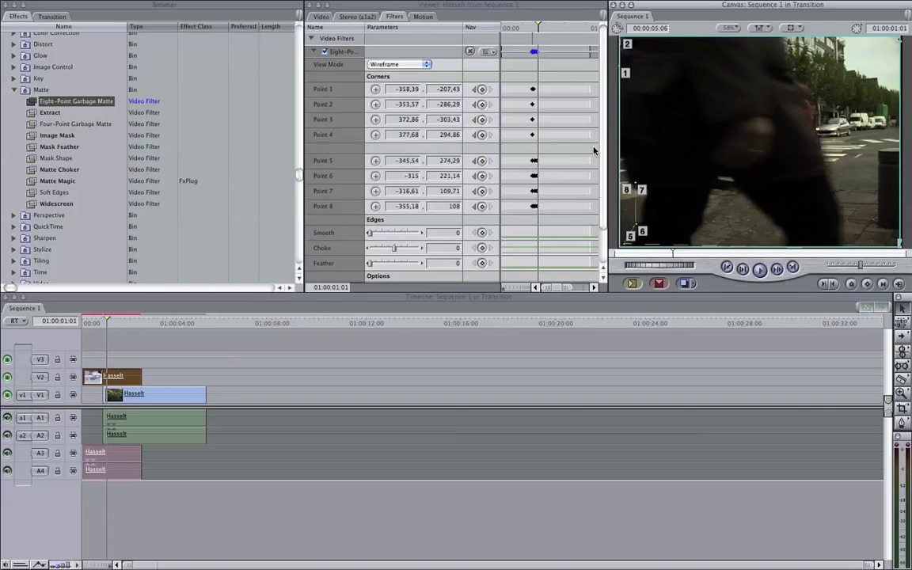
click(375, 118)
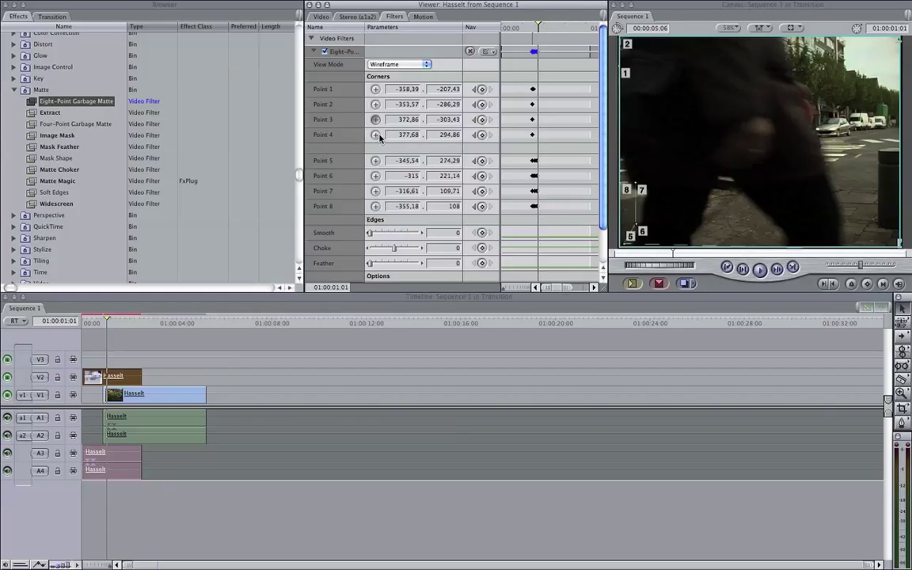
click(376, 160)
click(638, 234)
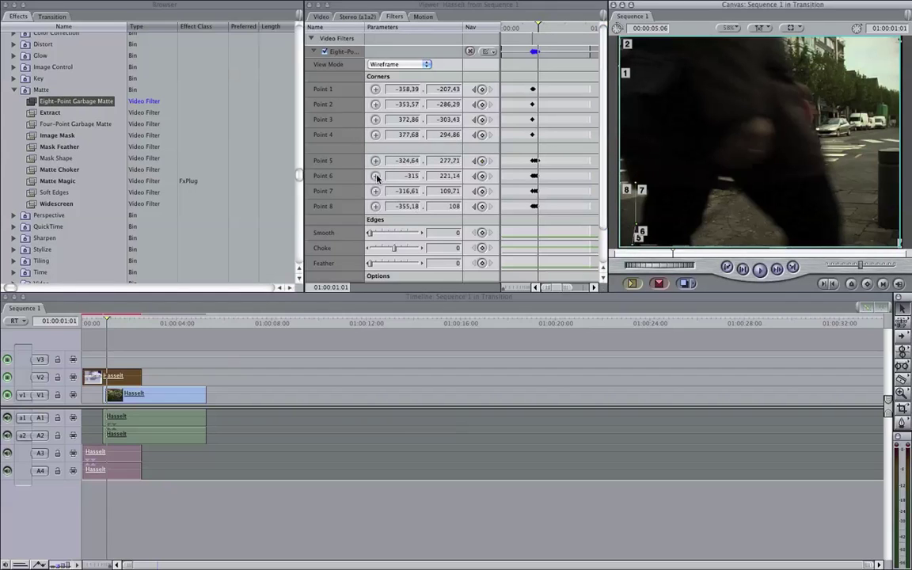
click(649, 228)
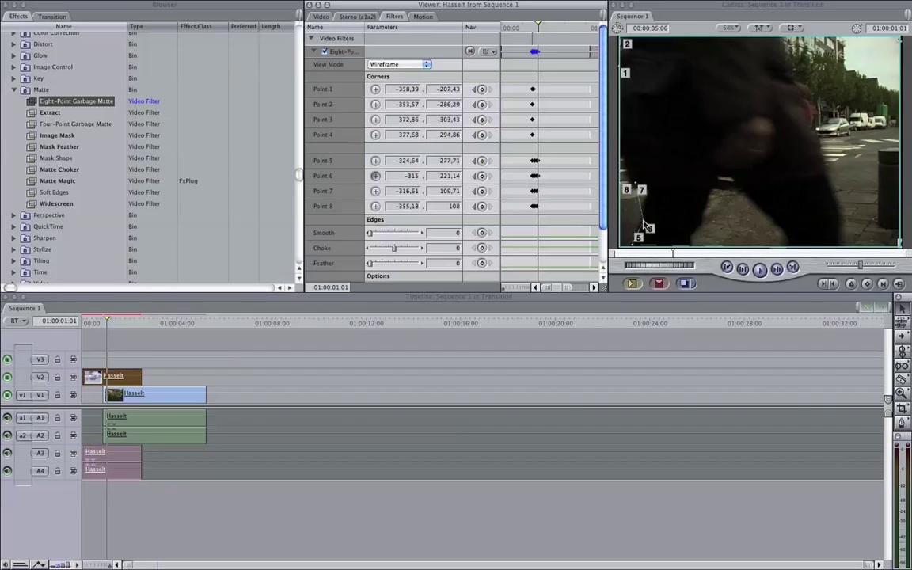
click(376, 192)
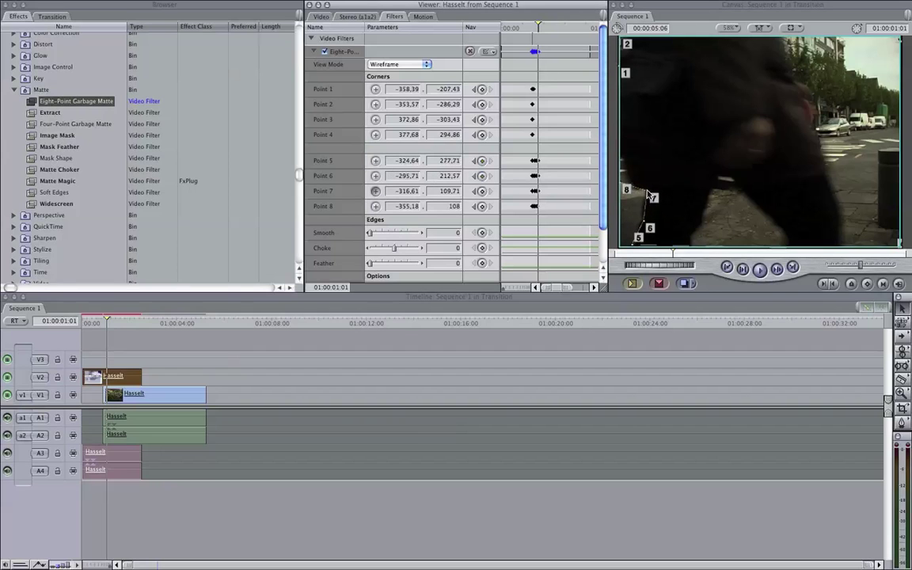
click(648, 193)
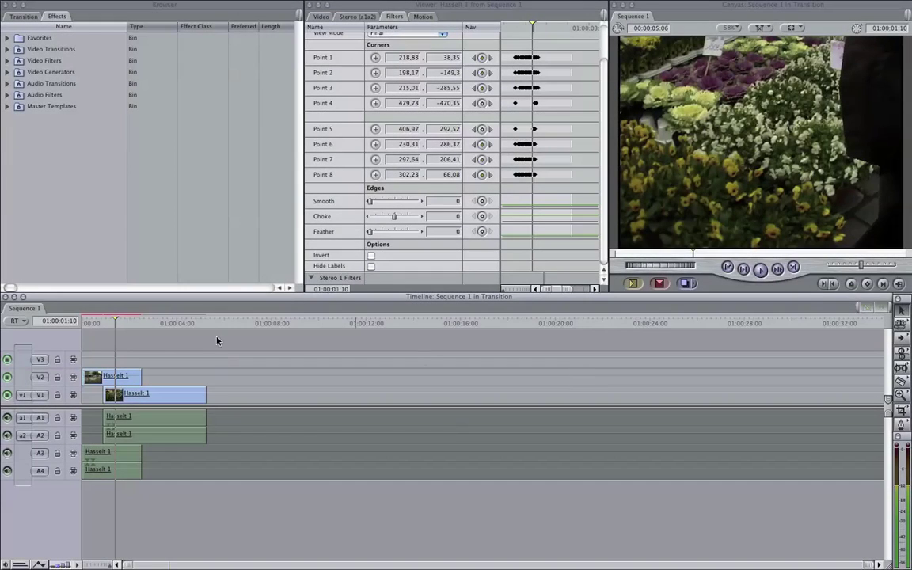
- Play the transition from the sequence start, then scrub back to 01:00:01:05
click(103, 322)
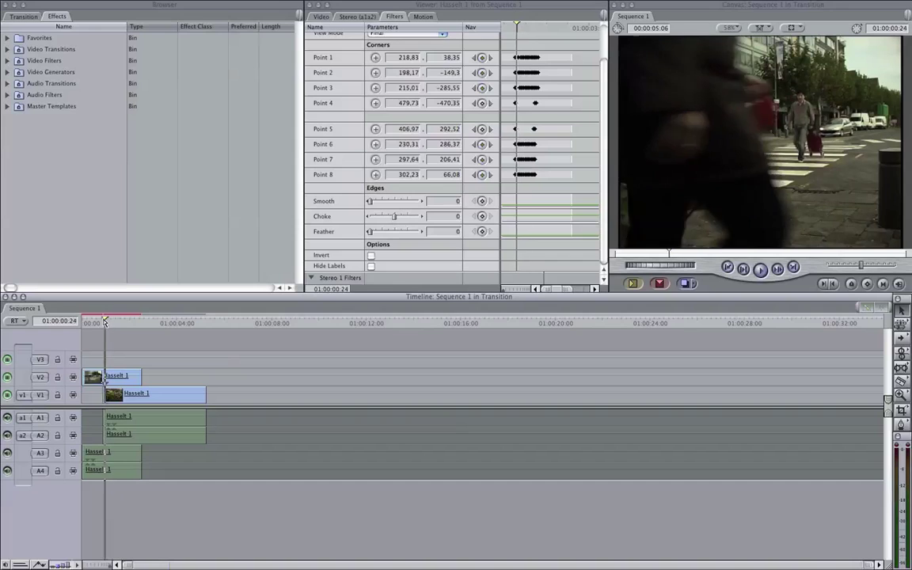
click(109, 376)
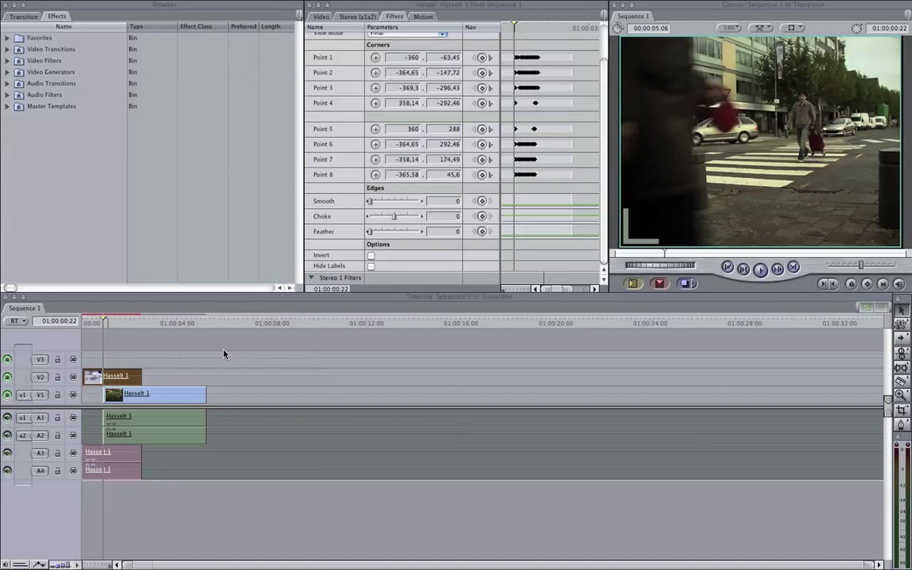
click(85, 322)
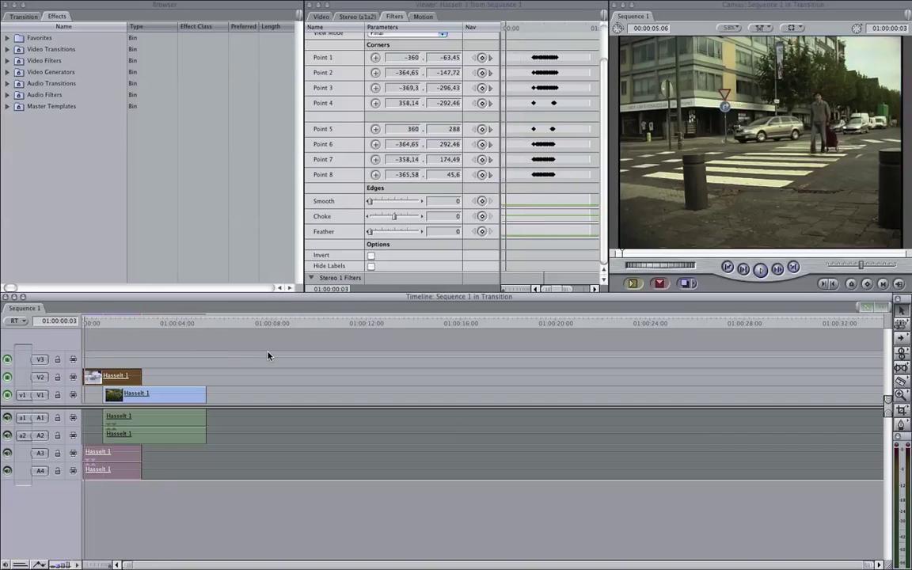
key(space)
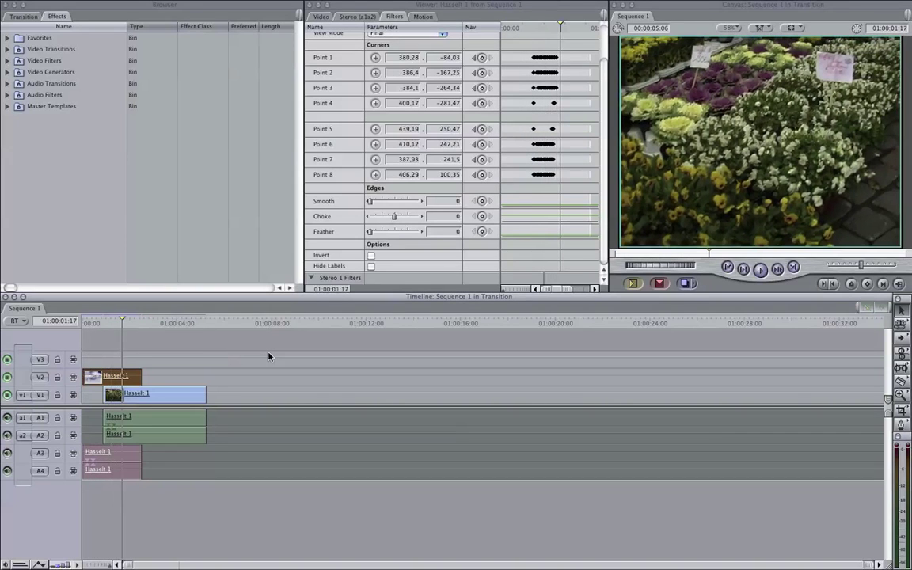
drag(119, 323, 111, 323)
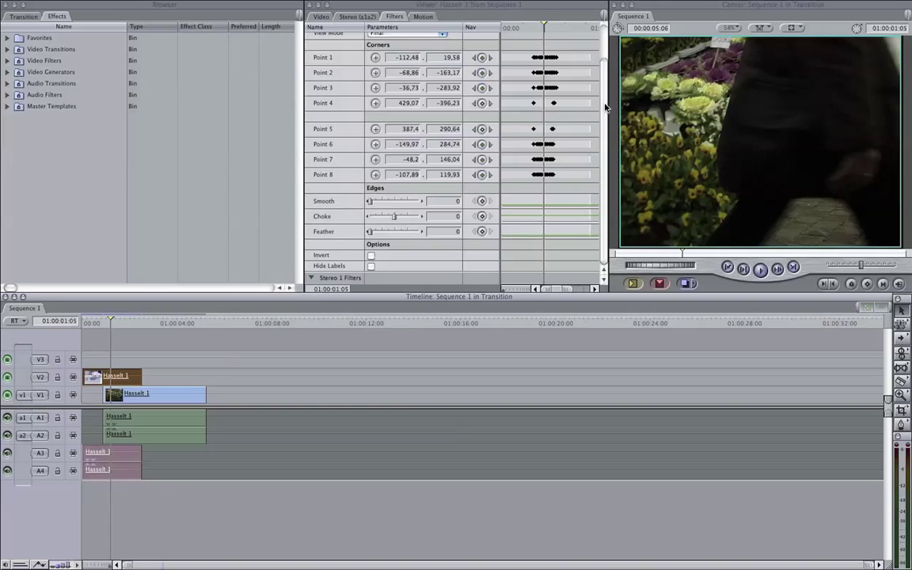
- Set the matte Edges to Choke -42 and Feather 12, then reselect the top Hasselt 1 clip
drag(606, 107, 603, 40)
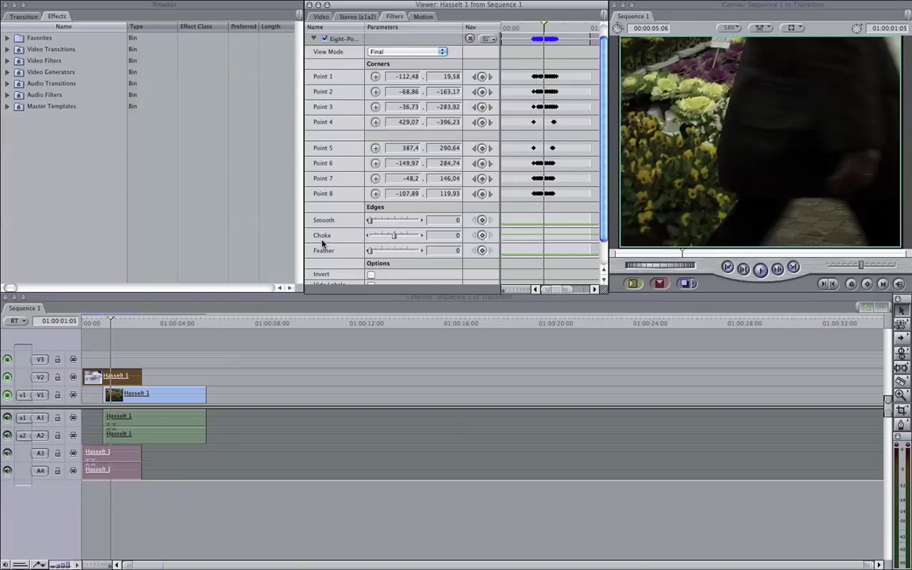
scroll(580, 179, down, 2)
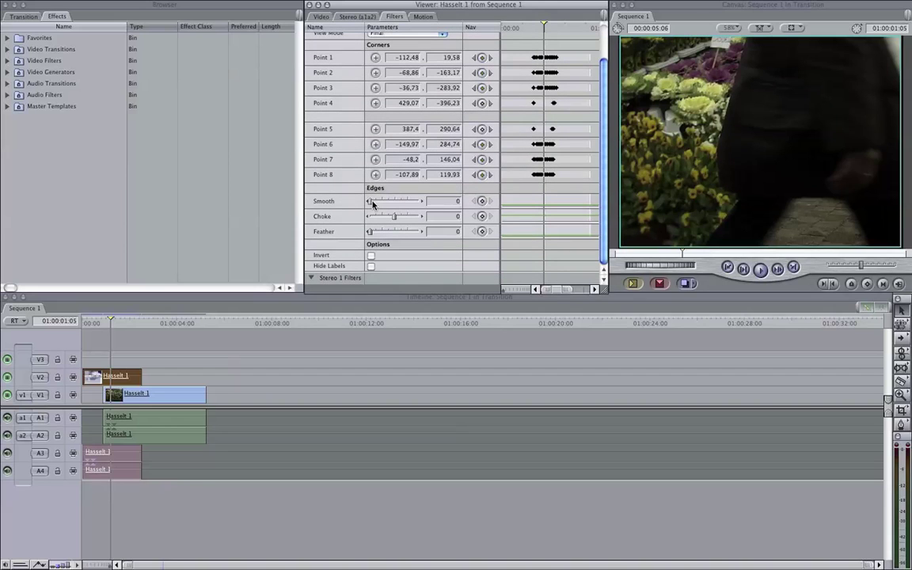
mouse_move(372, 203)
mouse_down()
mouse_move(382, 205)
mouse_move(368, 203)
mouse_up()
drag(370, 232, 413, 236)
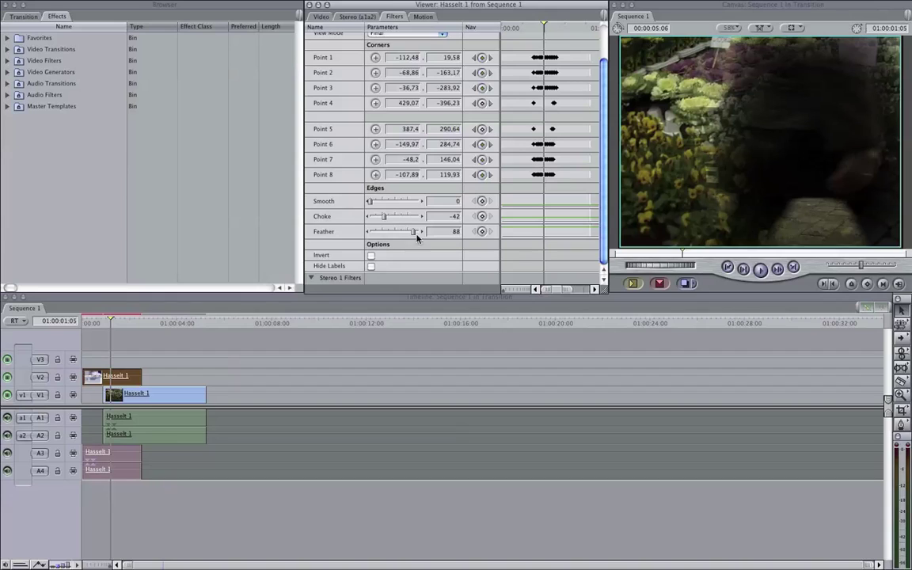
drag(404, 236, 376, 234)
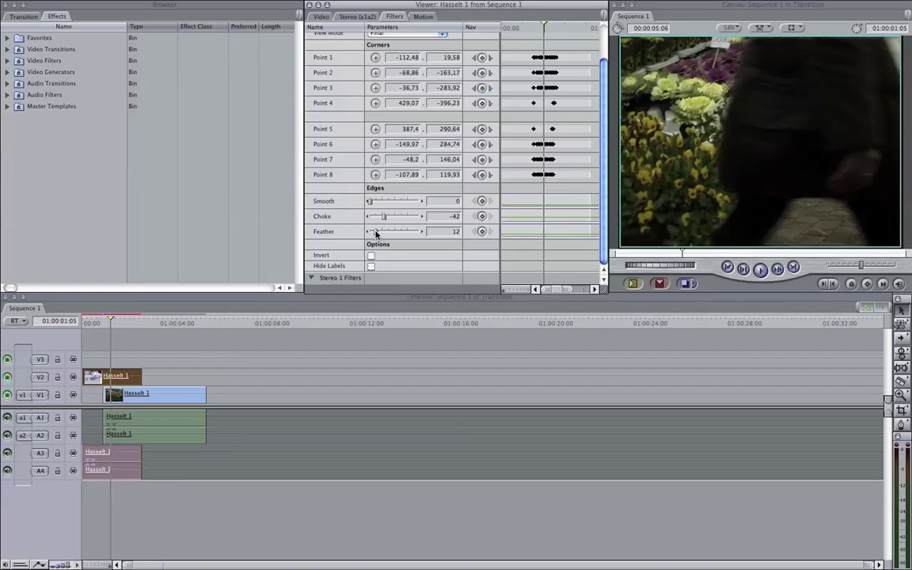
drag(368, 203, 368, 204)
click(351, 362)
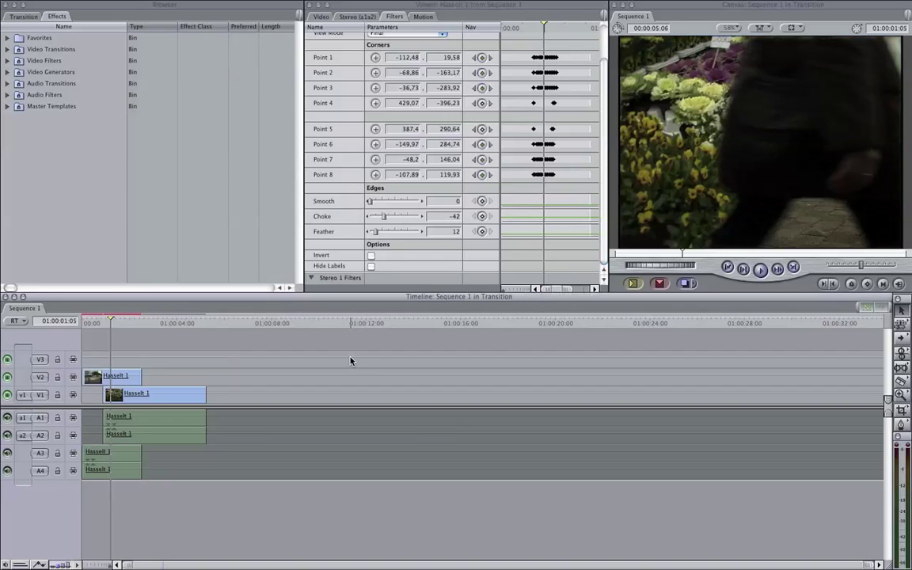
click(109, 375)
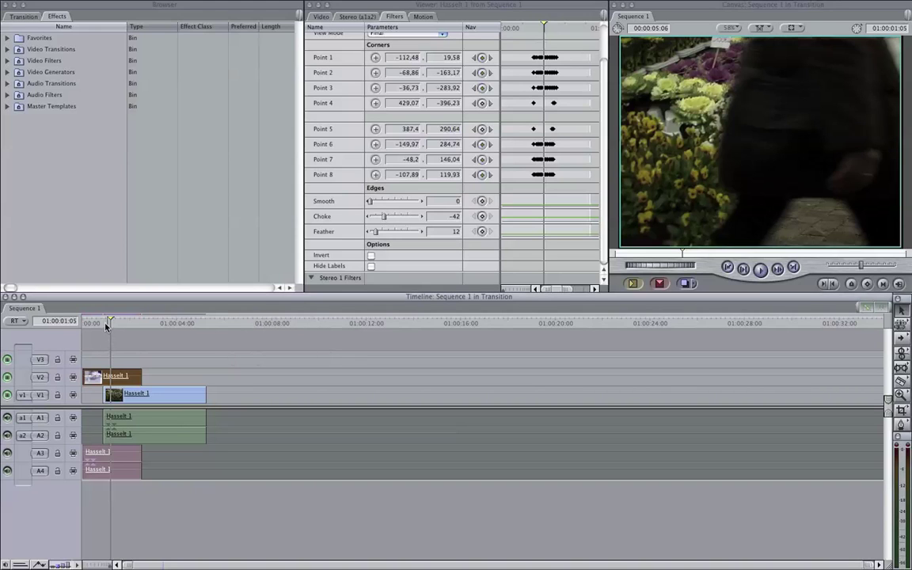
- Play the sequence from the start and step frame by frame through the street-to-flowers transition
key(Home)
key(space)
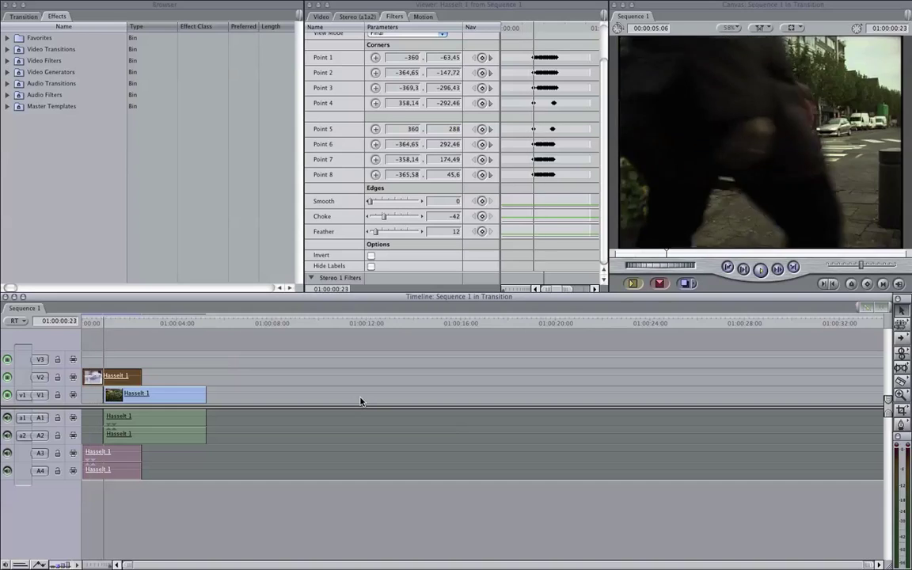
click(123, 323)
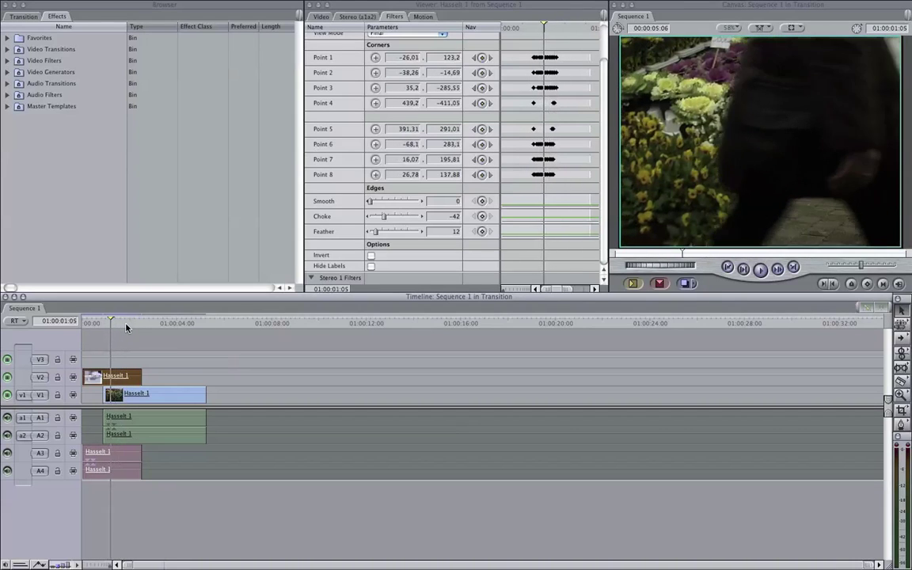
key(Right)
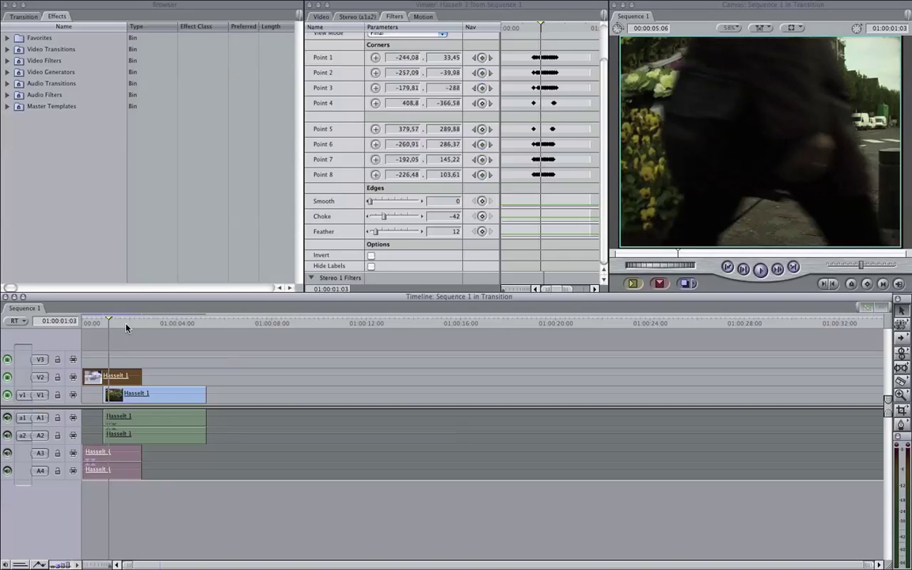
key(Right)
key(Right)
key(Right)
key(Right)
key(Right)
key(Right)
key(Right)
key(Right)
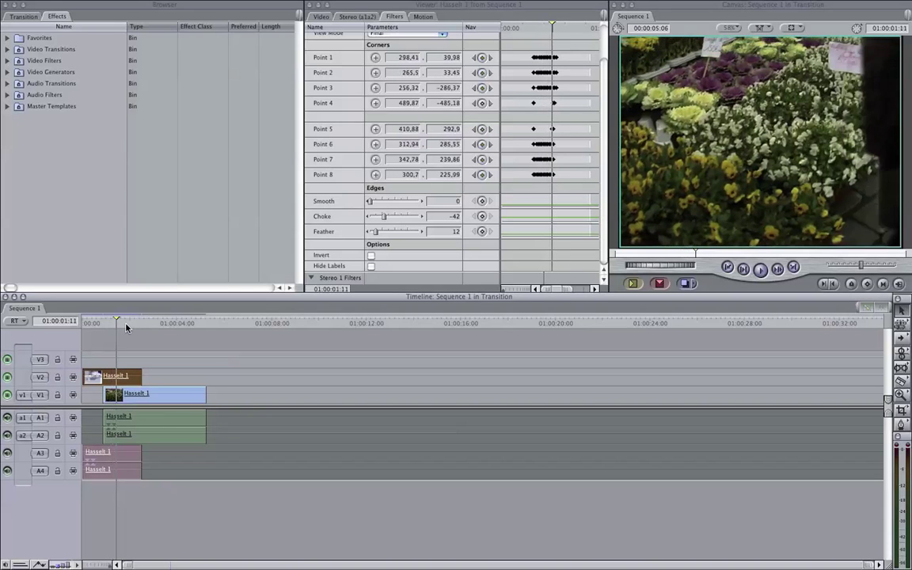
key(space)
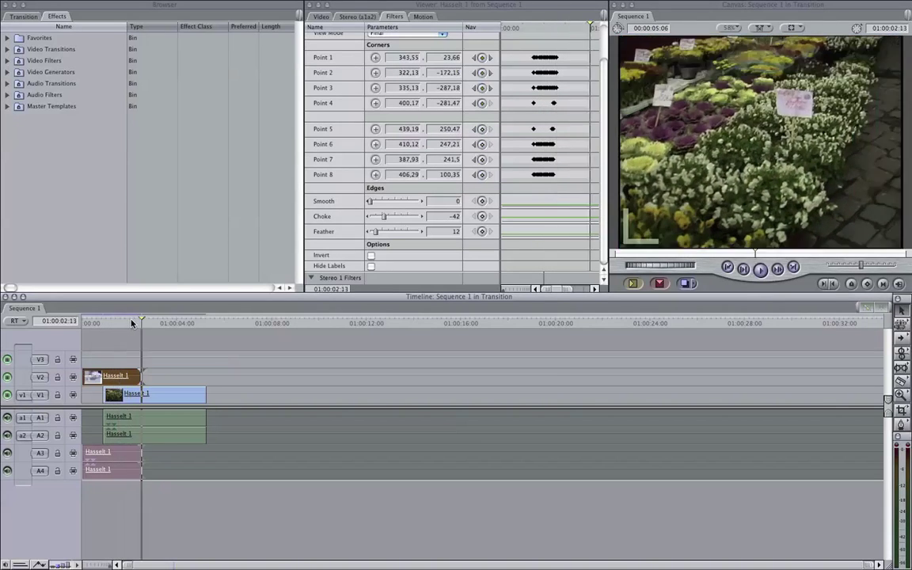
drag(133, 323, 121, 323)
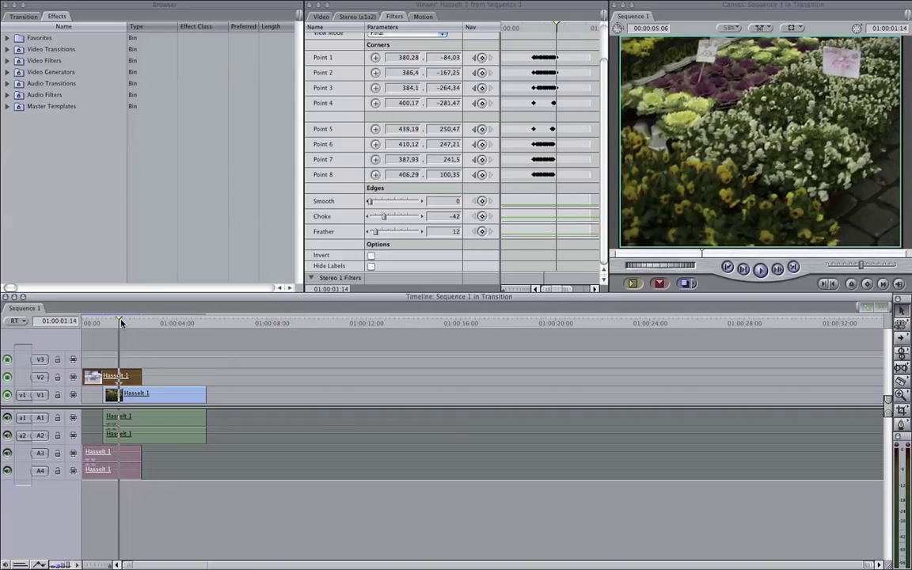
key(Left)
key(Left)
key(Left)
key(Left)
key(Left)
key(Left)
key(Left)
key(Left)
key(Left)
key(Left)
key(Left)
key(Left)
key(Left)
key(Left)
key(Left)
key(Left)
key(Left)
key(Left)
key(Left)
key(Left)
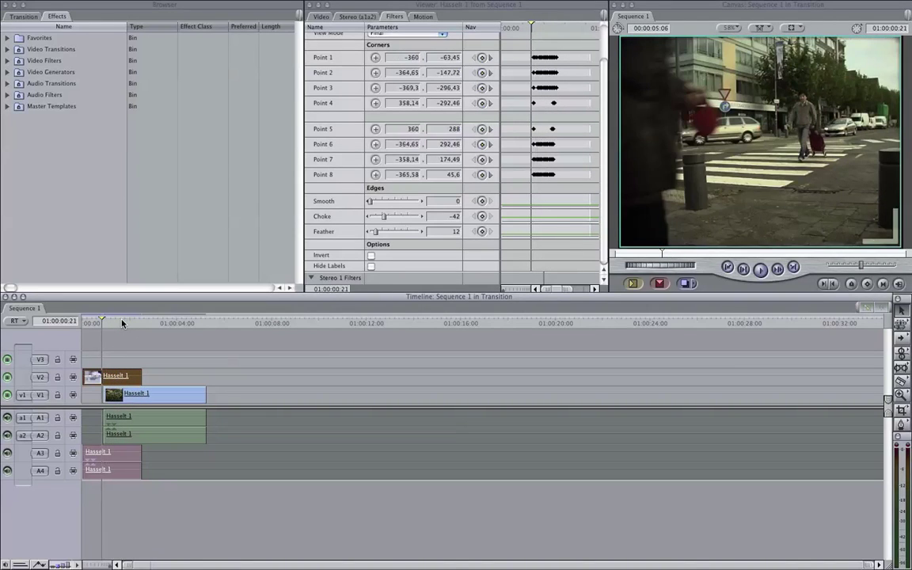
key(Left)
key(Left)
key(Left)
key(Left)
key(Left)
key(Left)
key(Left)
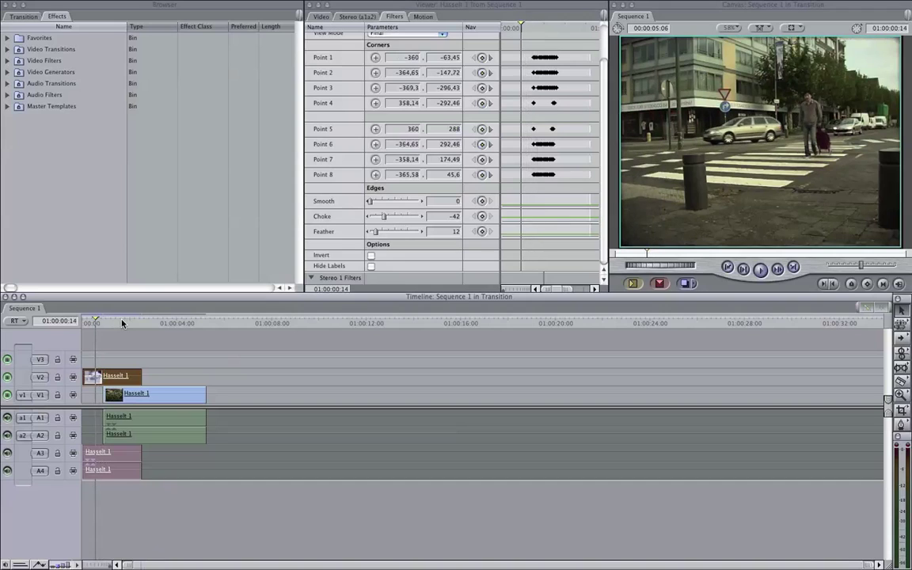